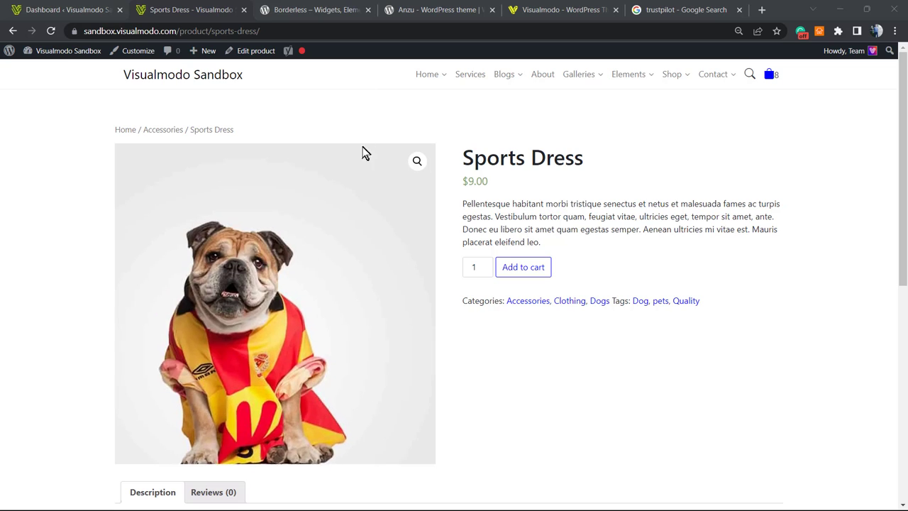
Step: Look over the Visualmodo homepage review widget and the Sports Dress product page's Categories line
left_click(551, 10)
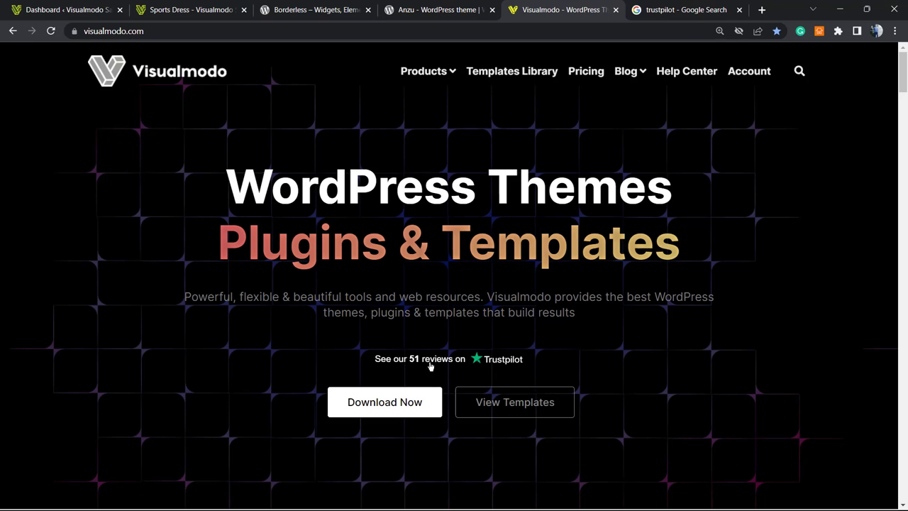
left_click(186, 9)
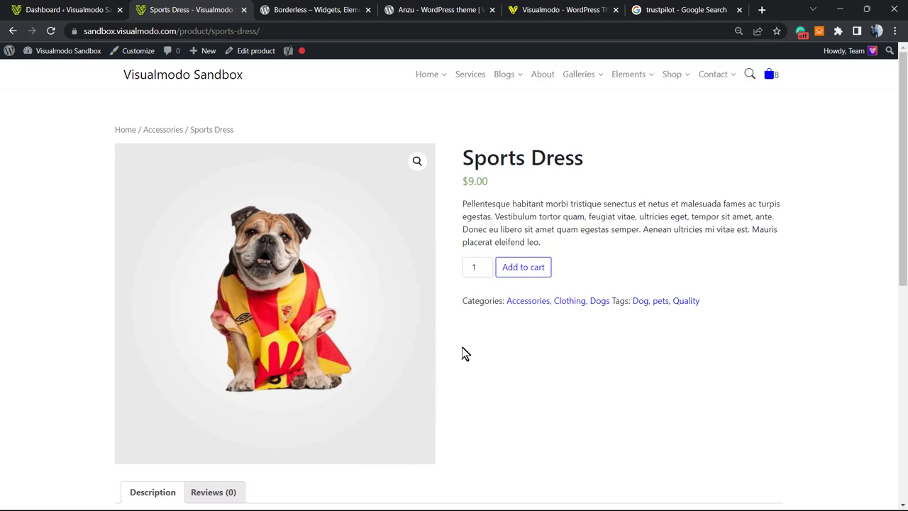
scroll(461, 351, "down", 2)
scroll(487, 363, "down", 1)
scroll(482, 362, "up", 4)
double_click(480, 300)
left_click(480, 300)
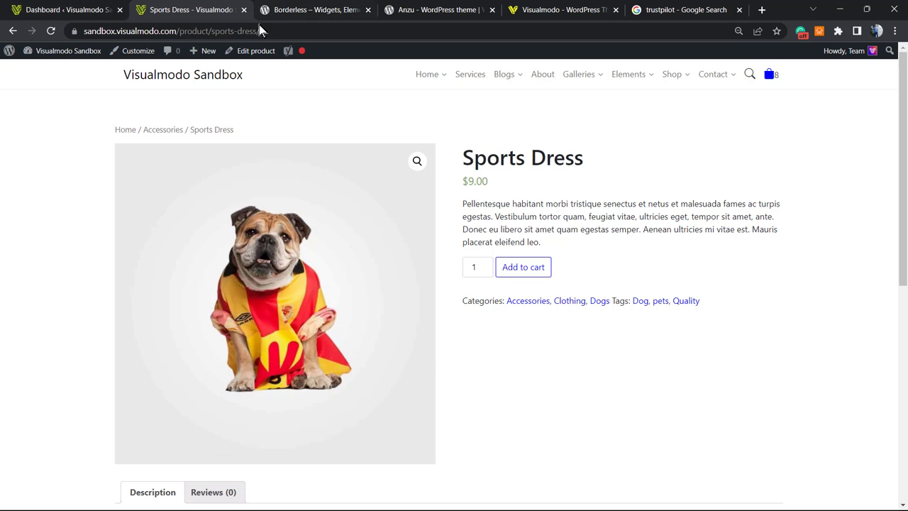
Step: Switch to the WordPress admin dashboard, reset zoom to 100%, and reveal the Products submenu
left_click(48, 6)
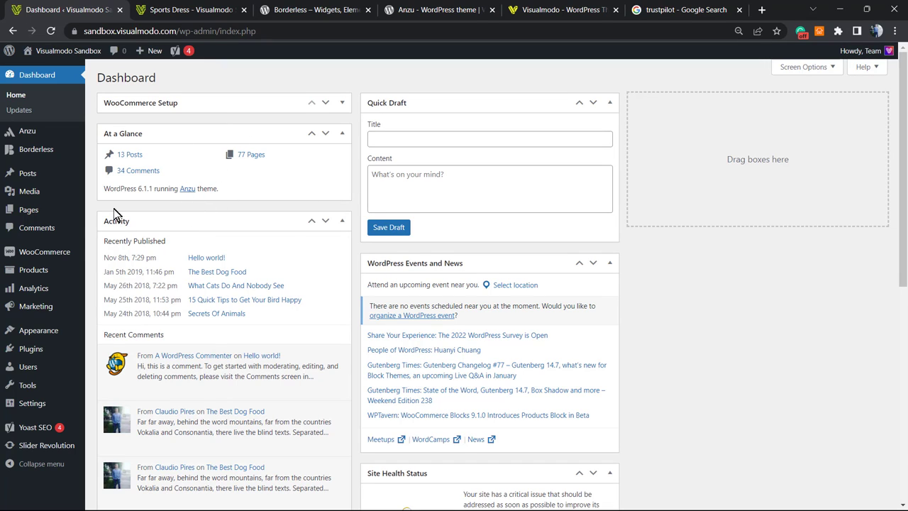
mouse_move(39, 280)
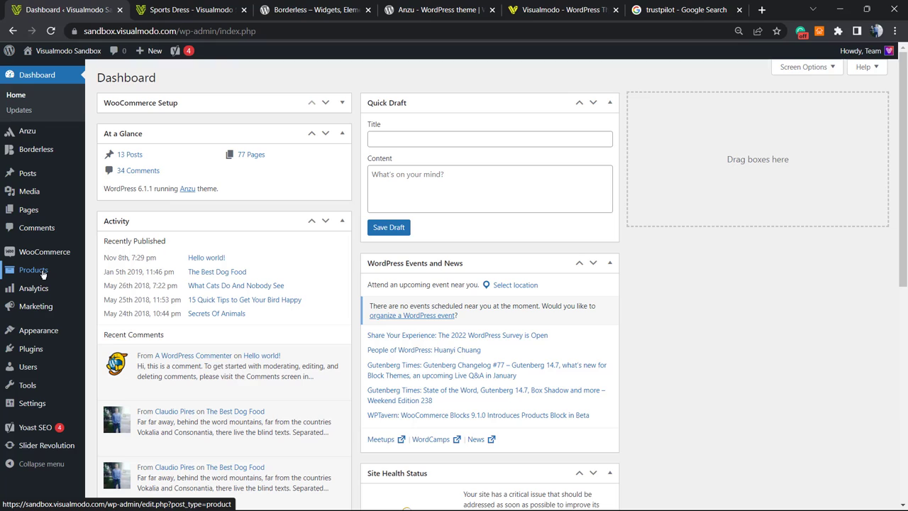
key("ctrl+plus")
mouse_move(41, 295)
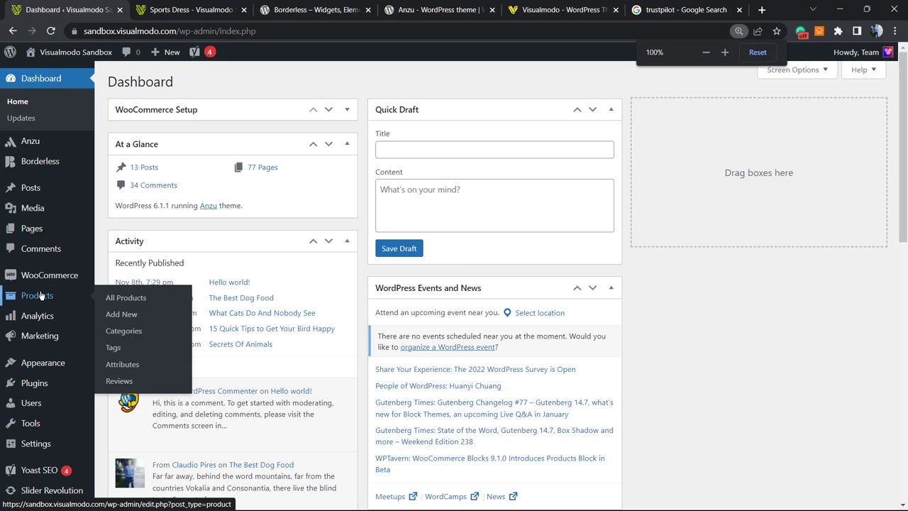
Step: Open Sports Dress from All Products in the editor, then glance at its storefront page
left_click(124, 299)
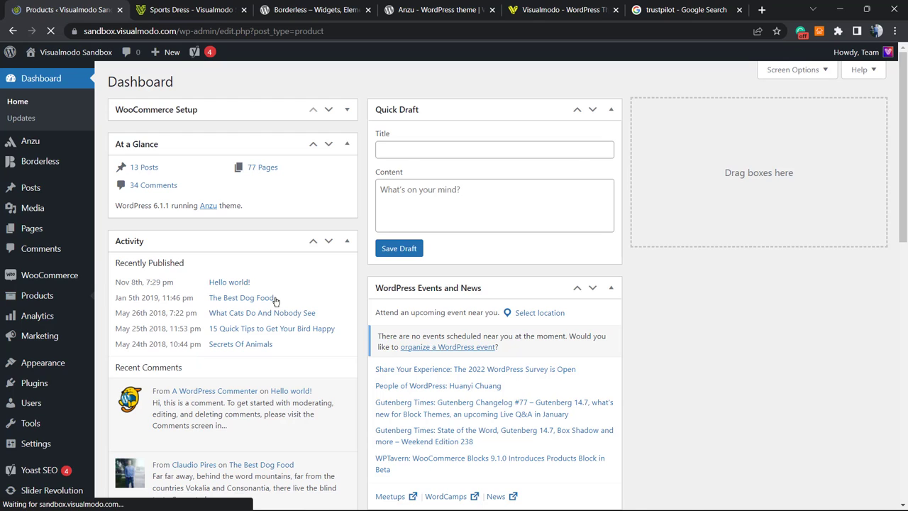
scroll(275, 303, "down", 2)
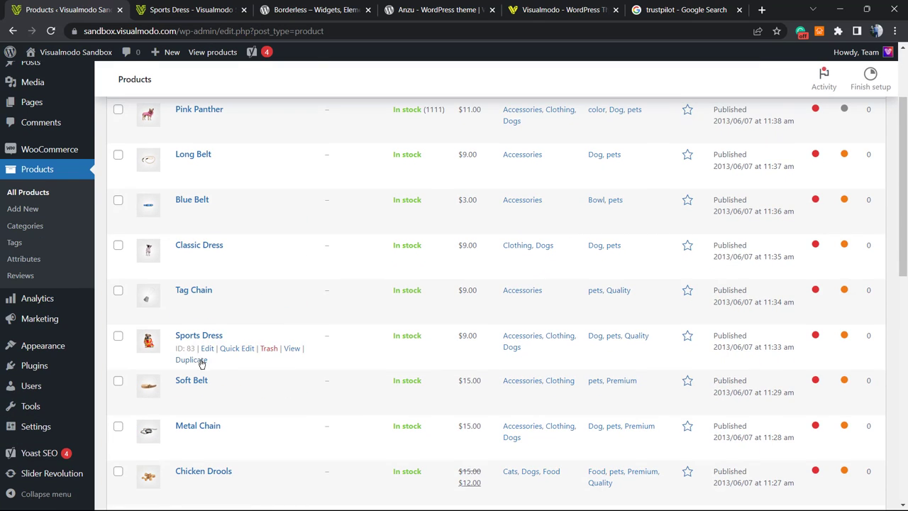
left_click(199, 336)
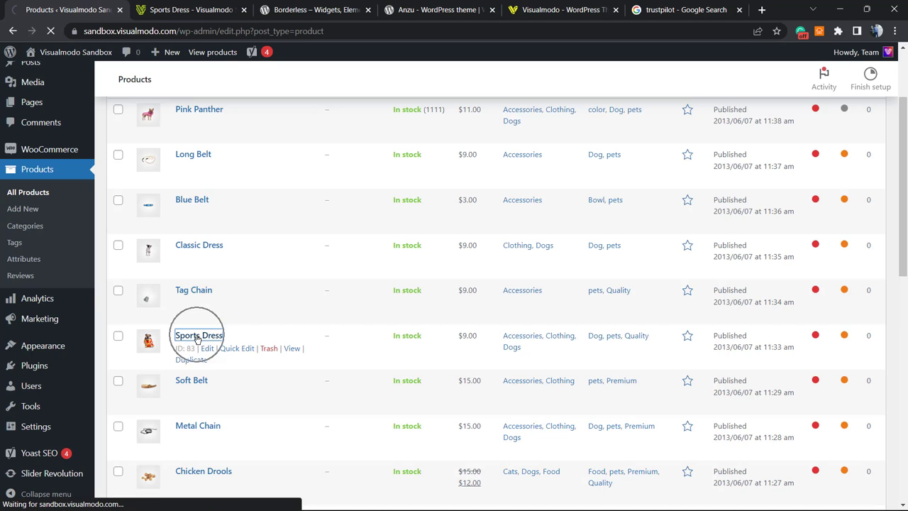
left_click(213, 9)
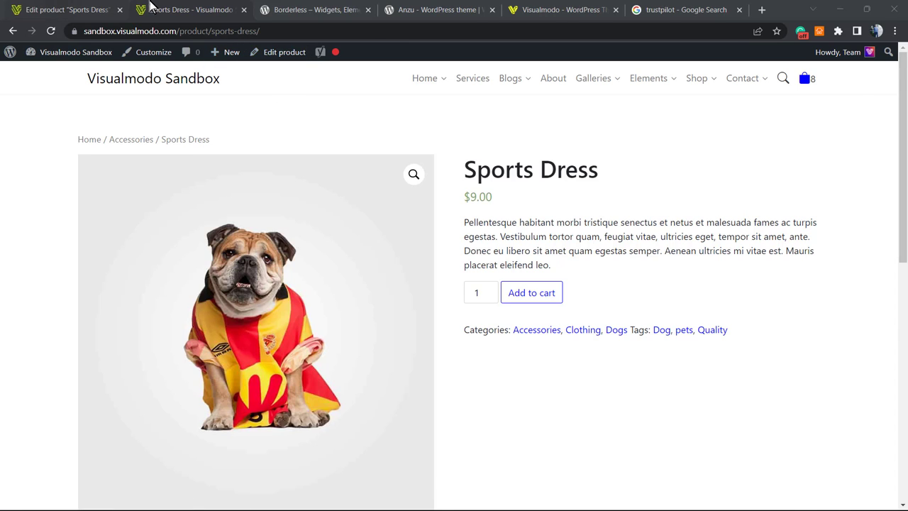
Step: Expand the Product short description panel and type a test 'ddd' at its end in Text view
left_click(62, 9)
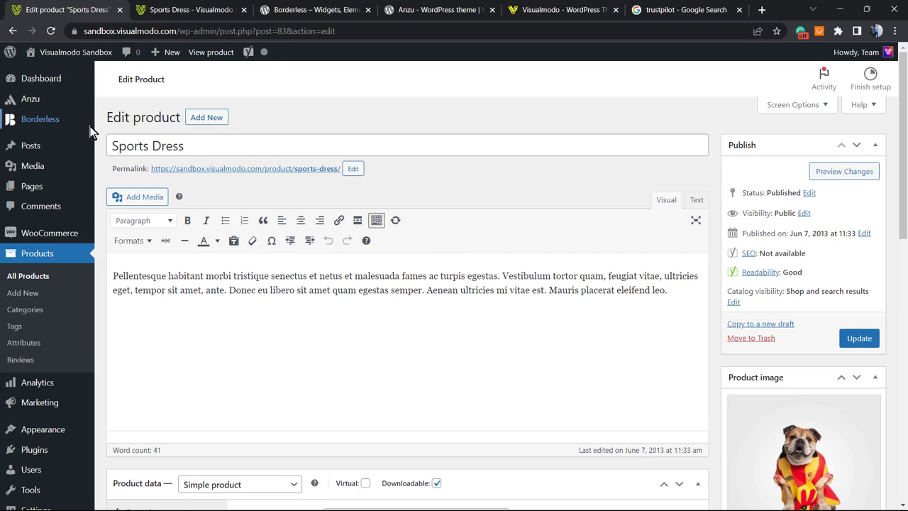
scroll(265, 235, "down", 8)
left_click_drag(227, 282, 263, 241)
left_click_drag(258, 275, 257, 241)
left_click(257, 241)
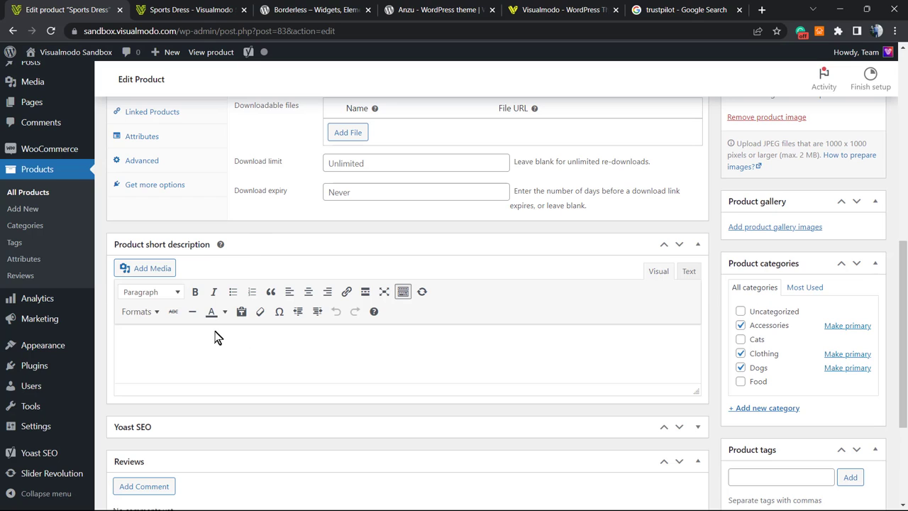
left_click(686, 271)
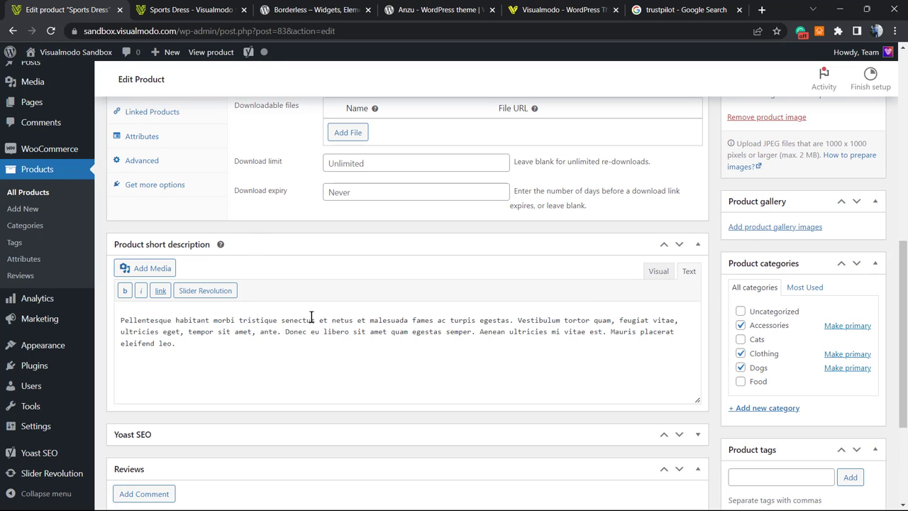
triple_click(274, 319)
left_click(216, 342)
type("dddd")
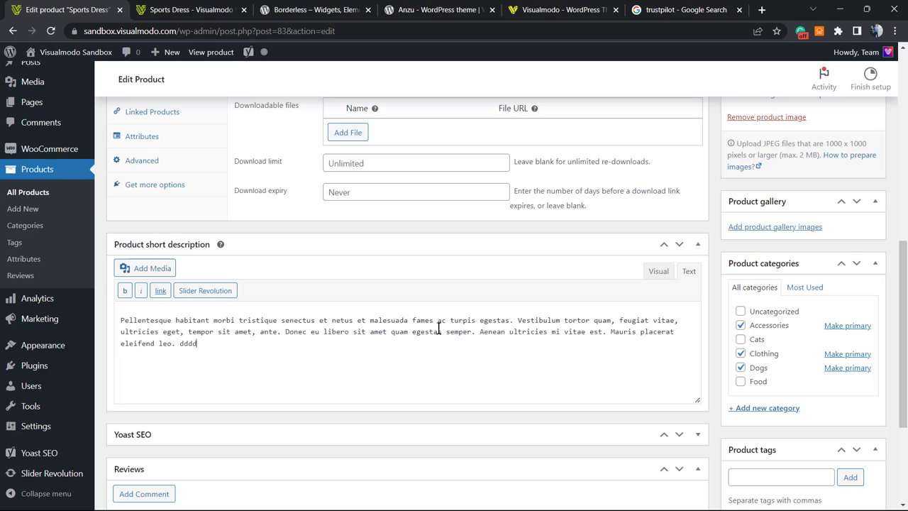
left_click(658, 271)
Step: Drag the short description editor taller and leave it in raw HTML Text view
scroll(236, 354, "down", 1)
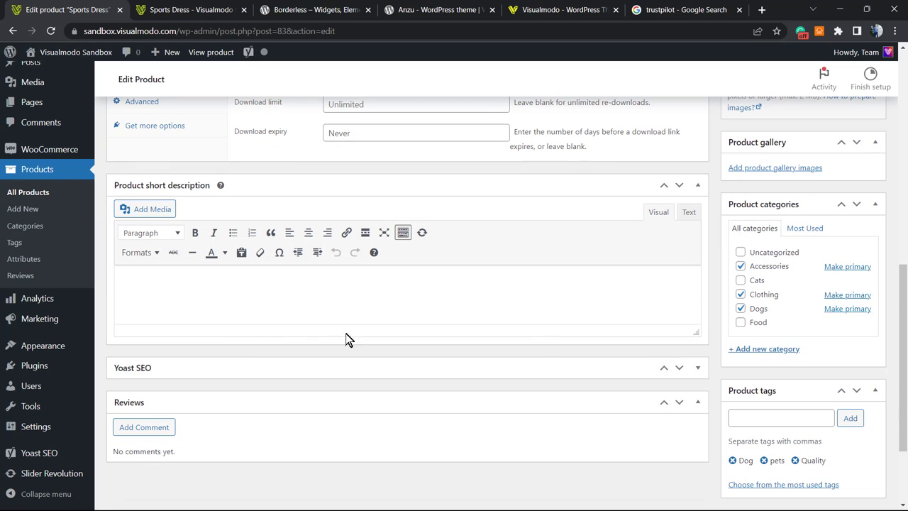
left_click_drag(695, 332, 695, 451)
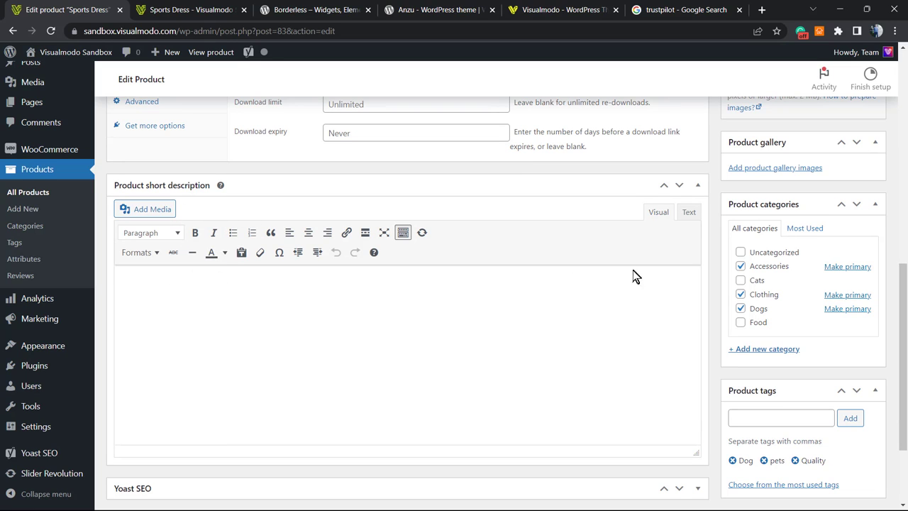
left_click(687, 212)
triple_click(342, 276)
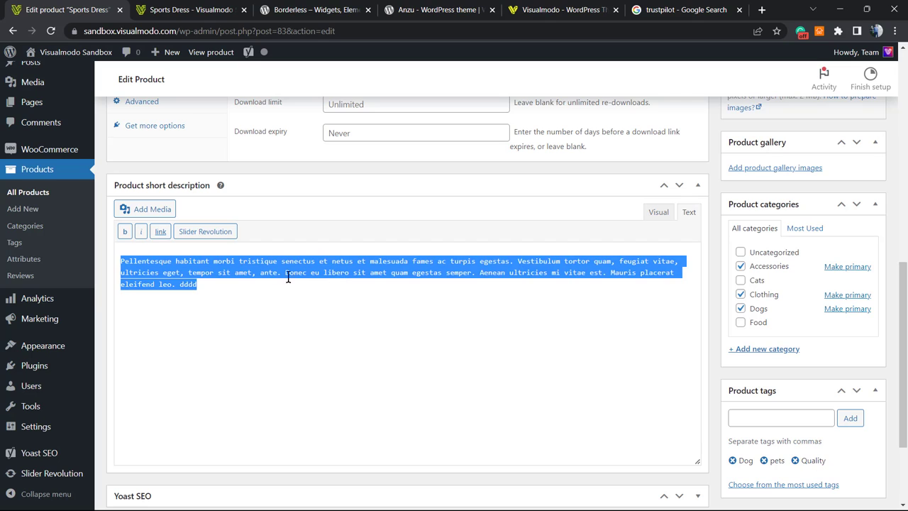
left_click(260, 295)
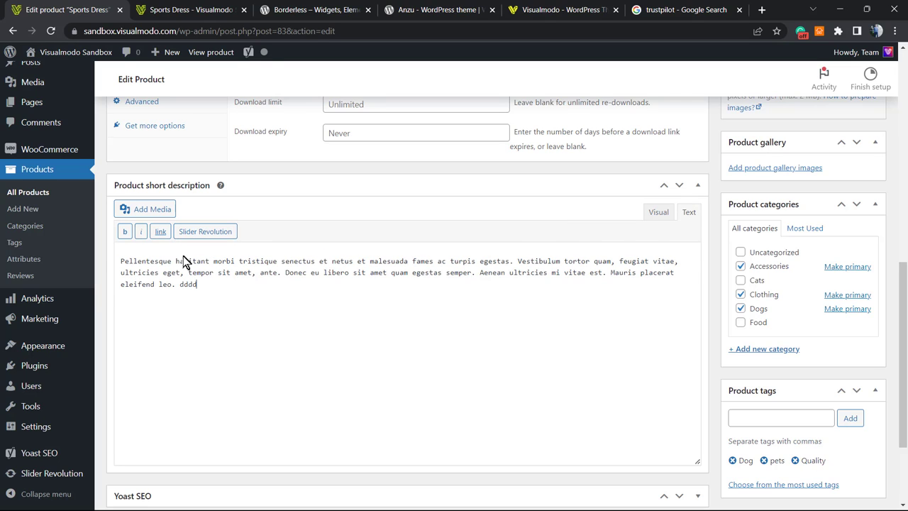
triple_click(217, 283)
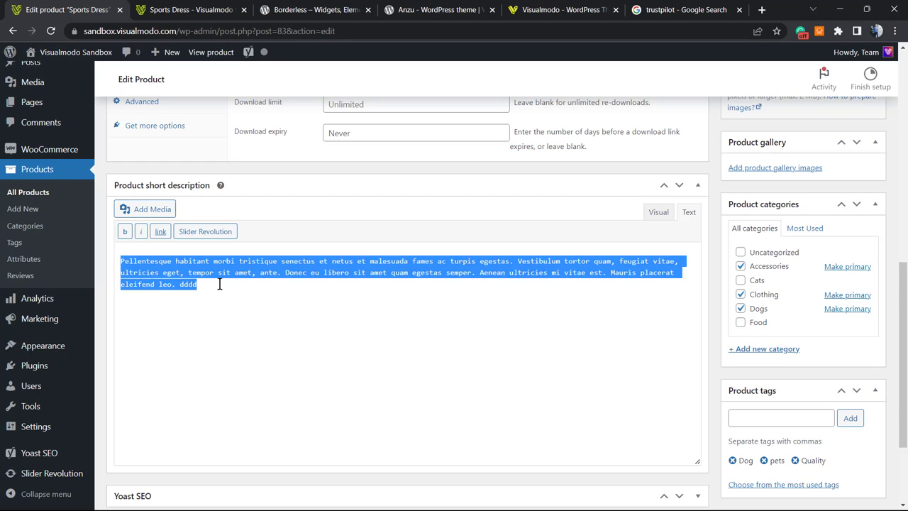
left_click(219, 284)
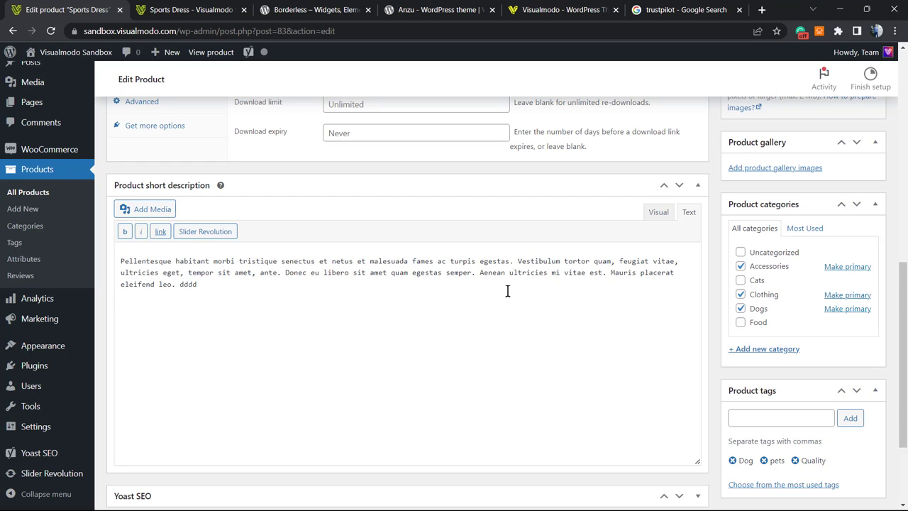
scroll(343, 210, "up", 1)
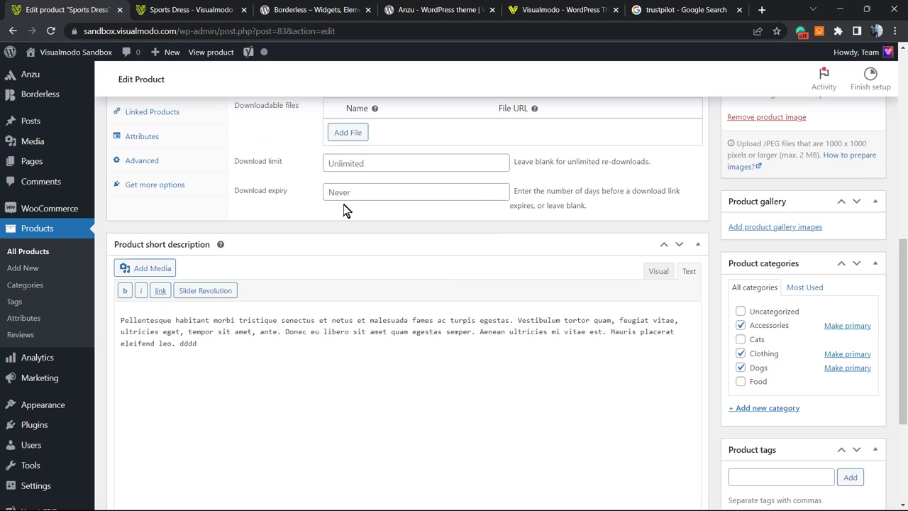
Step: Cycle through the storefront, Borderless, Anzu and Visualmodo tabs to the Google 'trustpilot' results
left_click(202, 9)
left_click(318, 9)
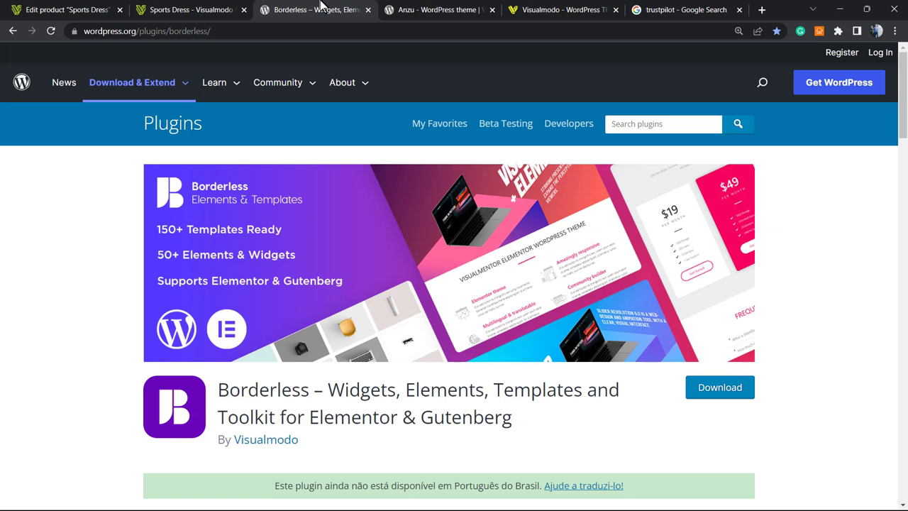
left_click(401, 11)
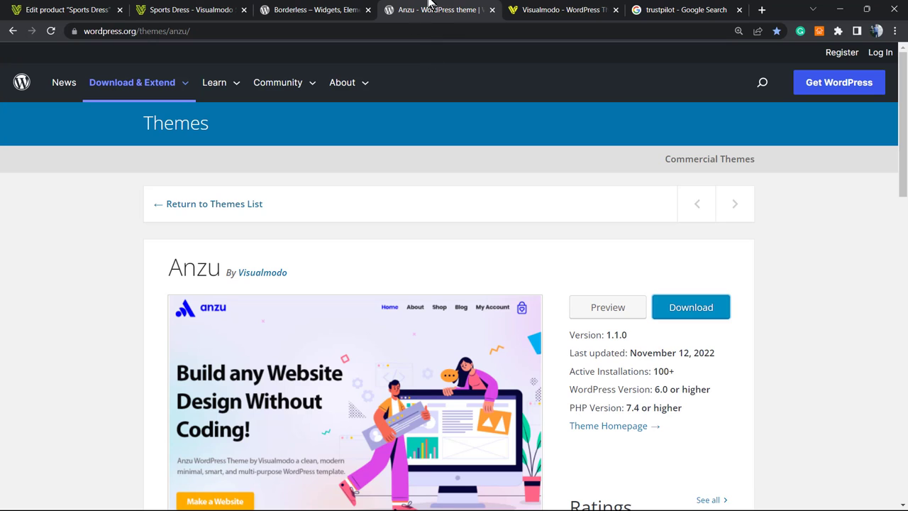
left_click(557, 9)
left_click(661, 7)
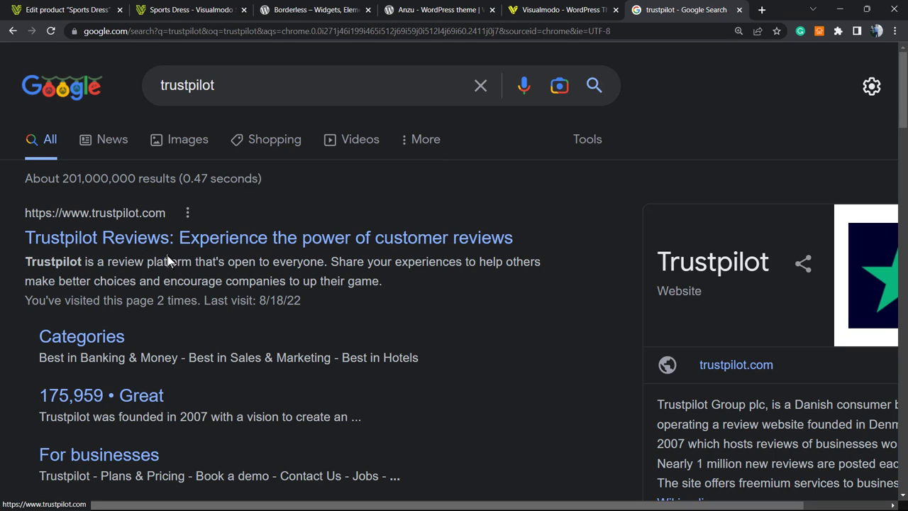
Step: Open trustpilot.com, accept its cookies, and go to the For businesses site
left_click(104, 239)
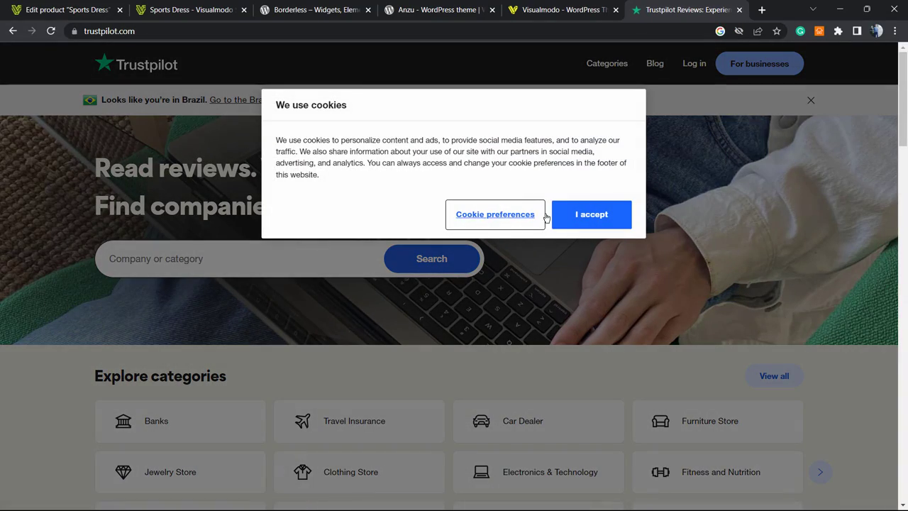
left_click(571, 216)
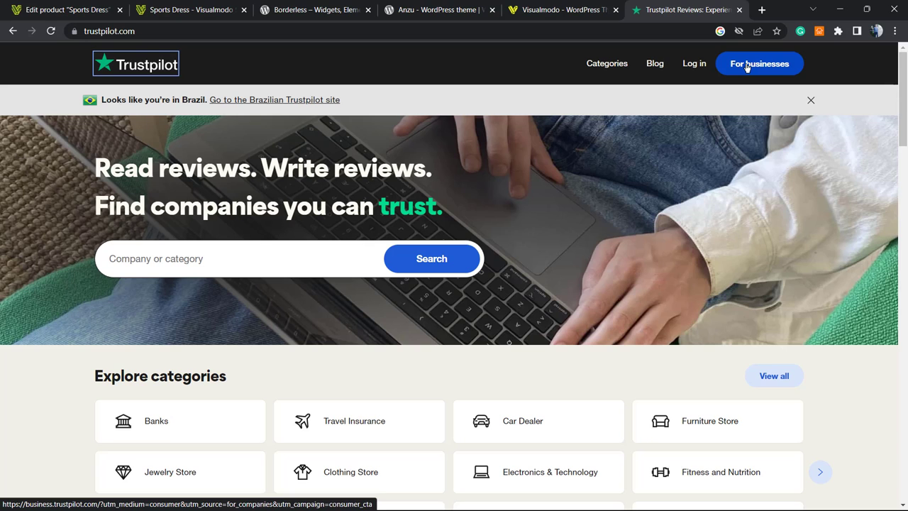
left_click(746, 65)
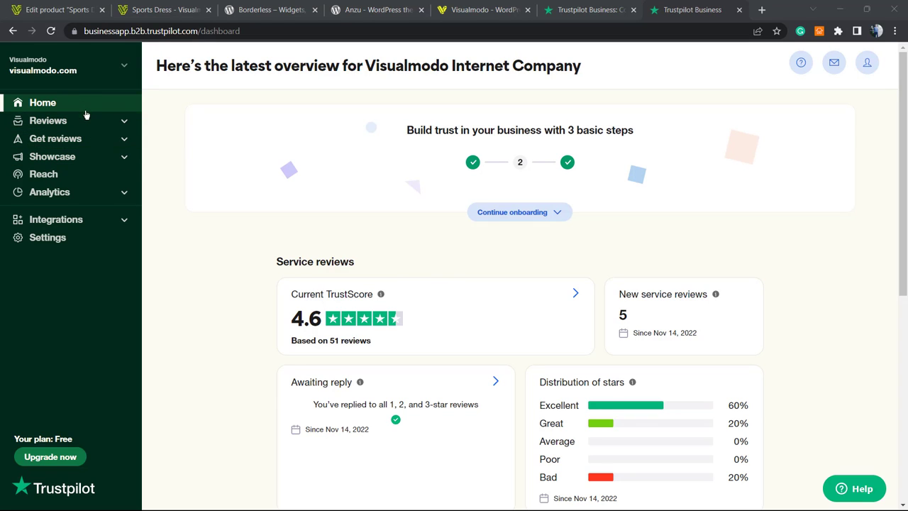
Step: Expand Showcase, open Website widgets, and scroll through the Essentials widget cards
left_click(67, 155)
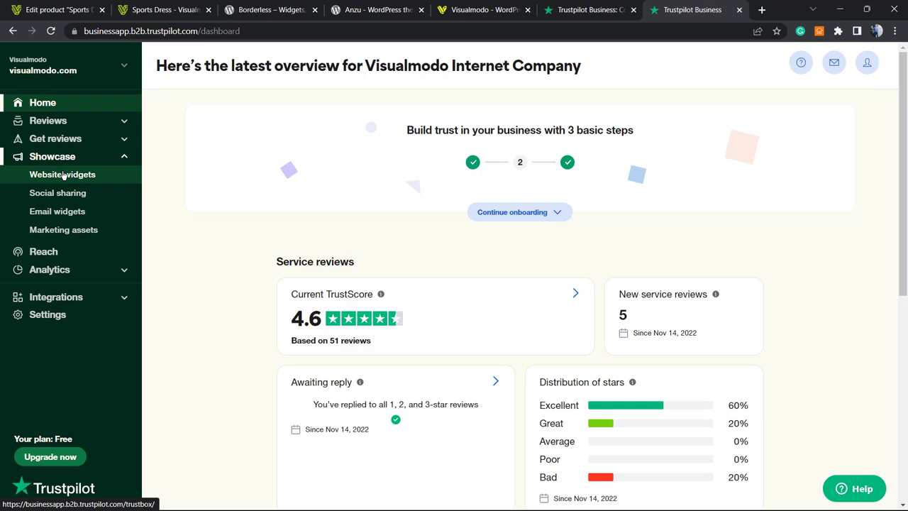
left_click(63, 175)
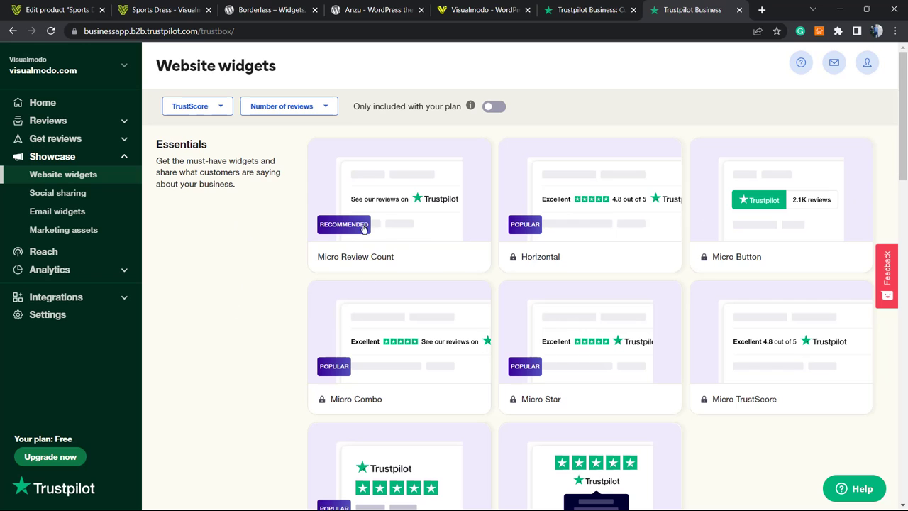
scroll(489, 328, "down", 3)
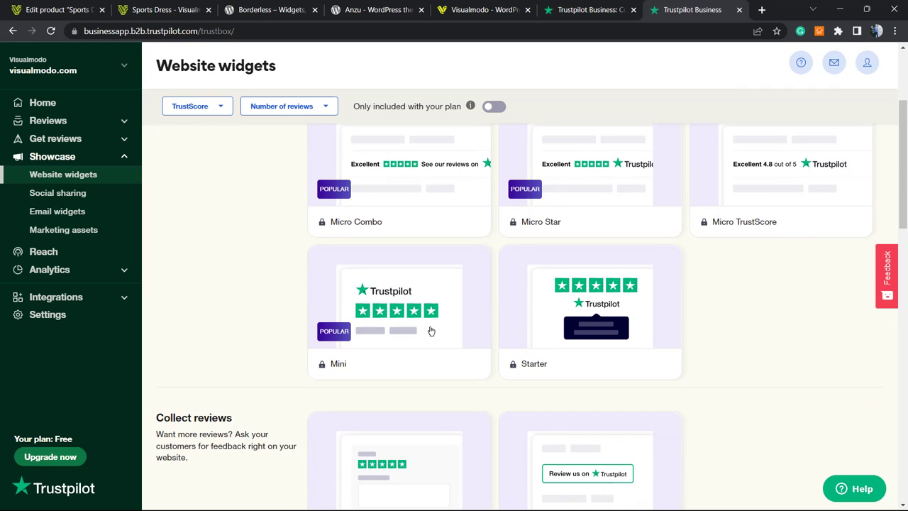
scroll(408, 331, "up", 3)
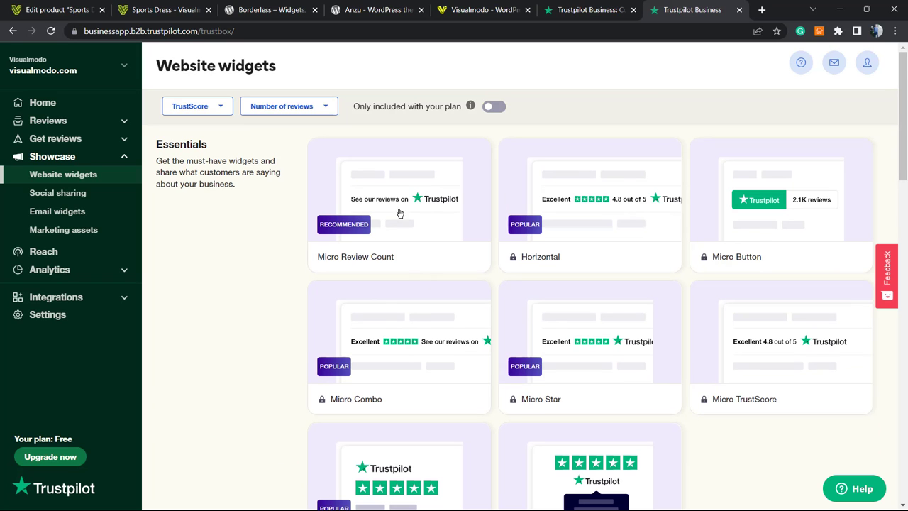
Step: Set Micro Review Count to the Light theme after a Dark preview, get its code, and copy the head script
left_click(365, 208)
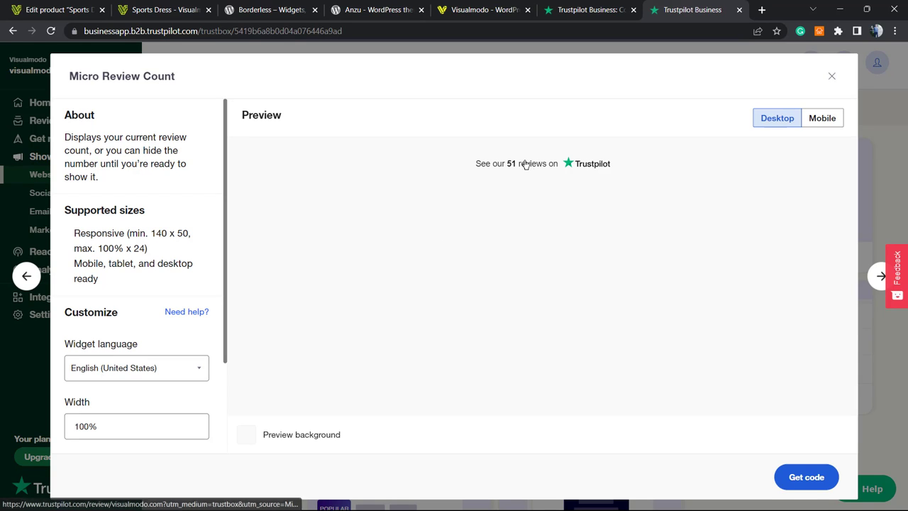
scroll(158, 383, "down", 2)
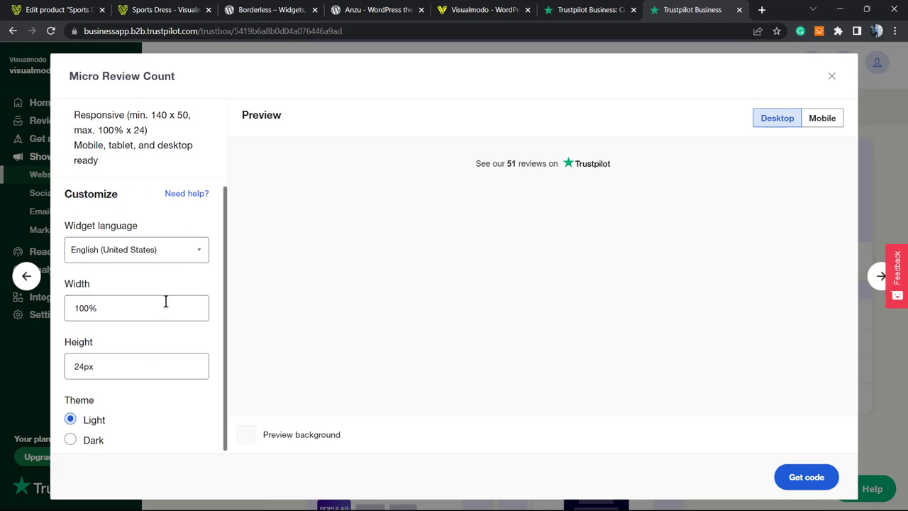
left_click(126, 364)
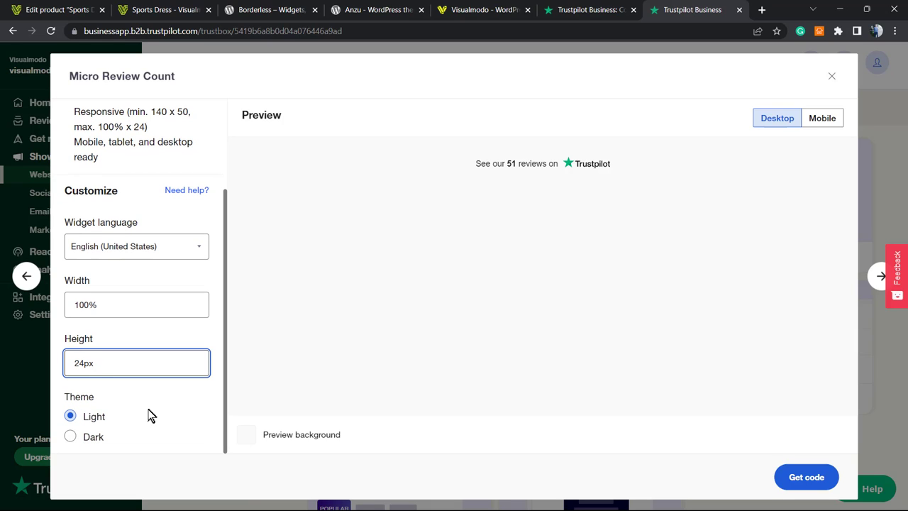
left_click(70, 436)
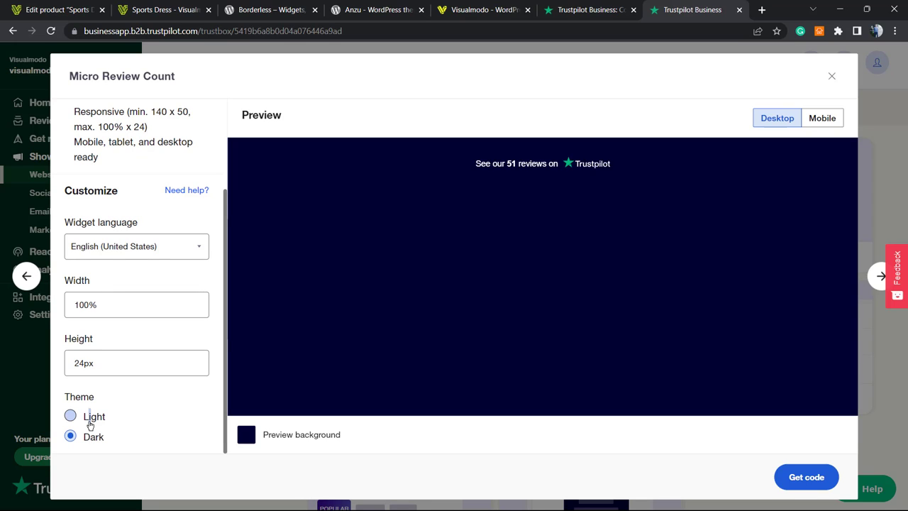
left_click(90, 423)
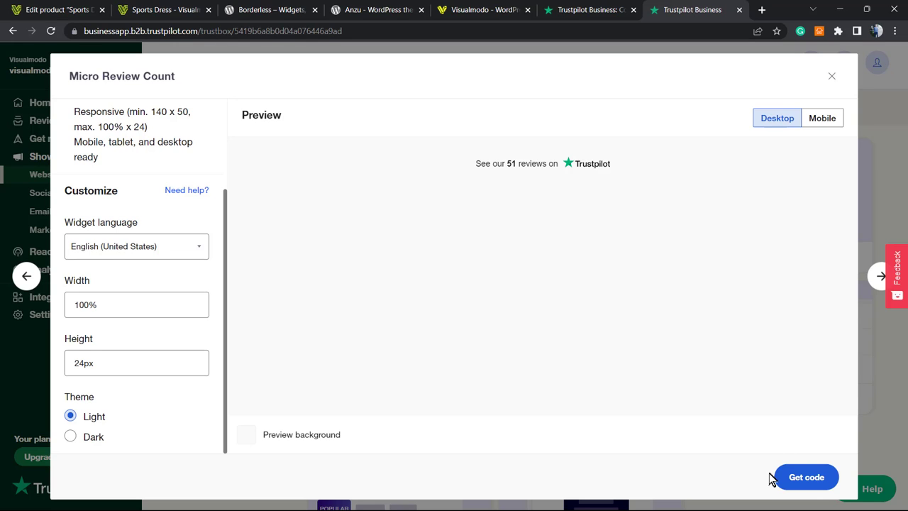
left_click(800, 476)
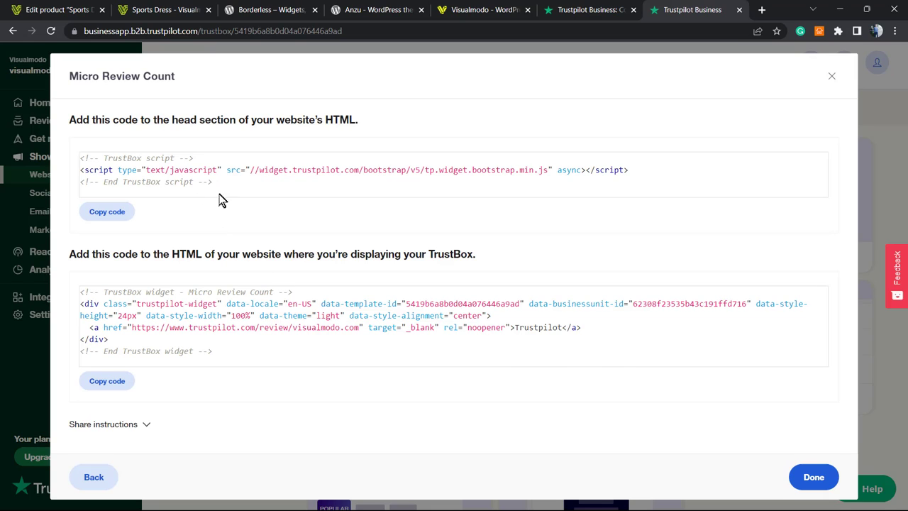
left_click(113, 211)
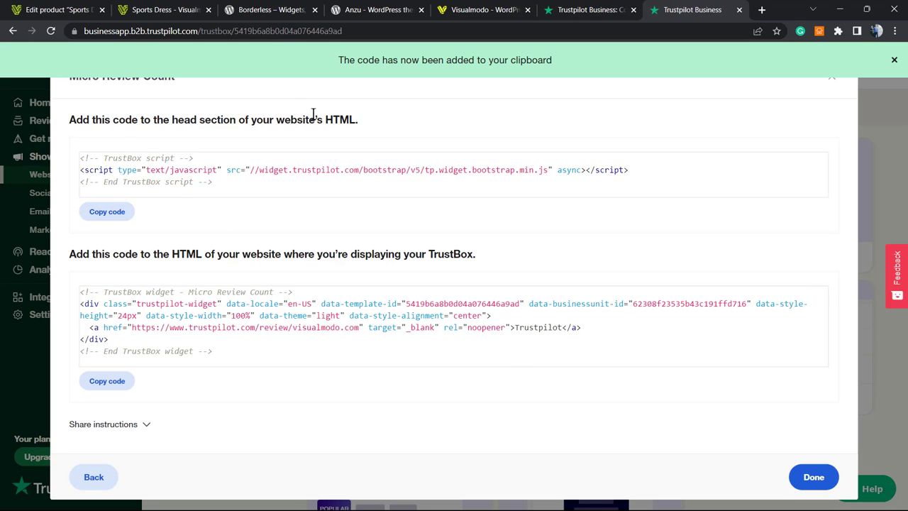
Step: Remove the stray 'dddd' from the short description and paste the TrustBox head script at its end
left_click(169, 9)
left_click(69, 9)
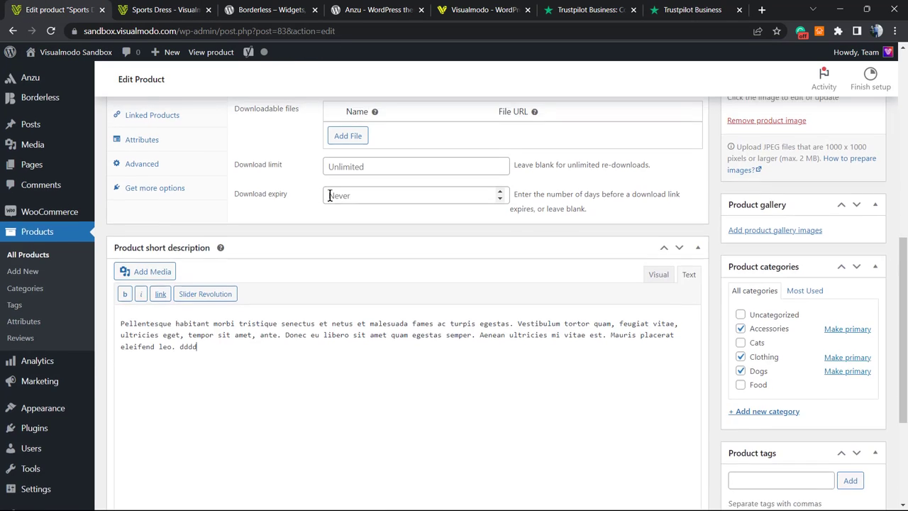
scroll(329, 213, "up", 6)
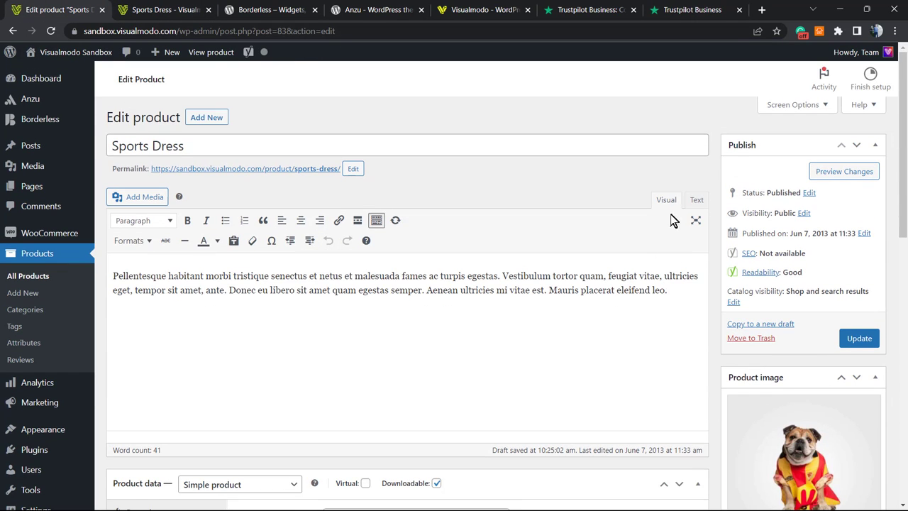
scroll(492, 286, "down", 7)
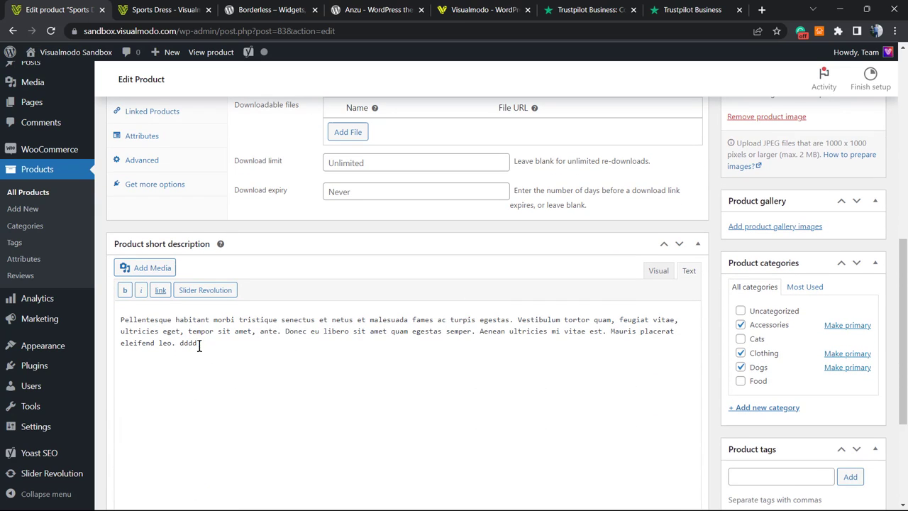
left_click_drag(199, 345, 179, 344)
key("Return")
left_click(656, 270)
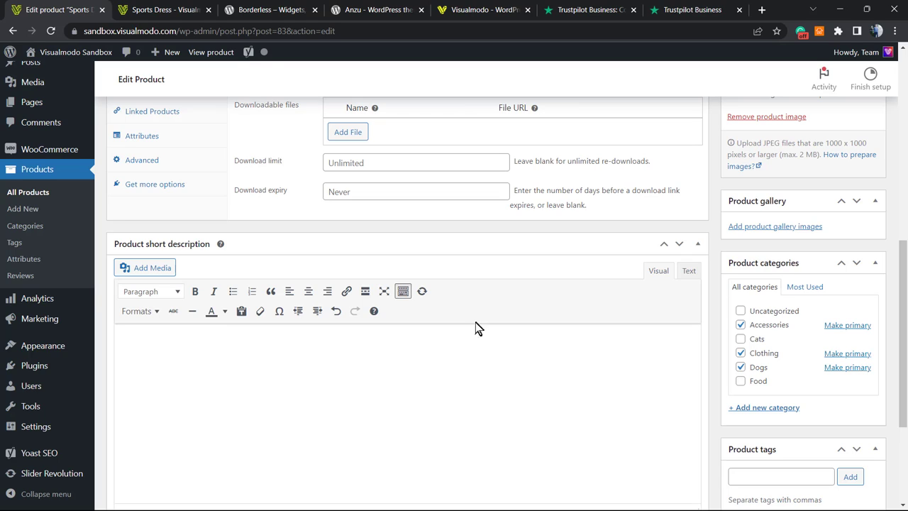
left_click(687, 275)
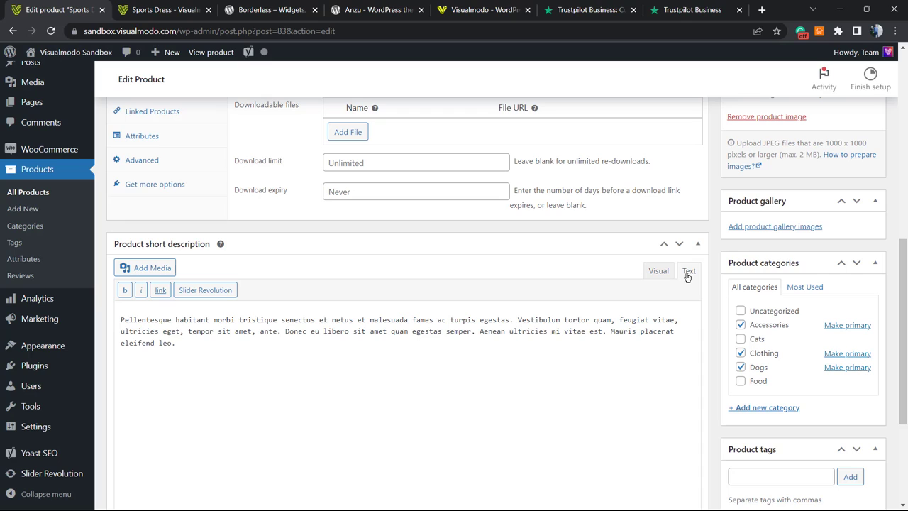
triple_click(196, 331)
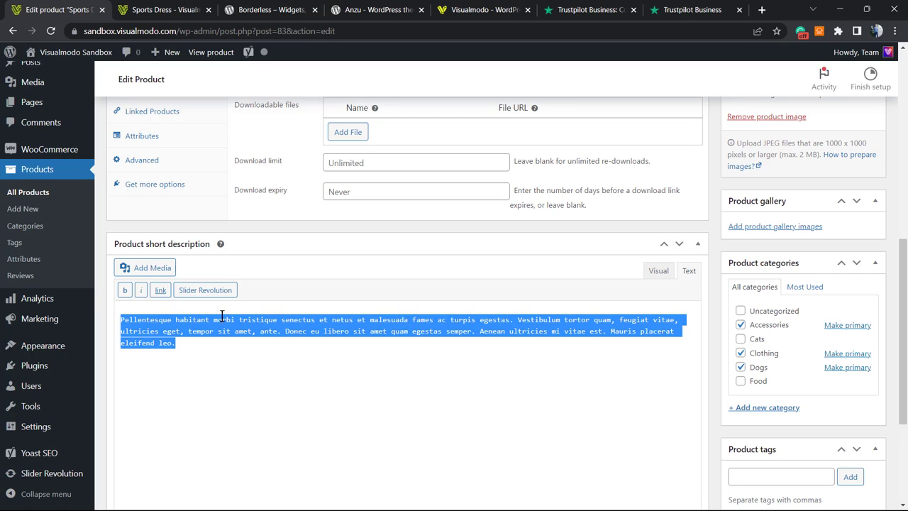
left_click(219, 345)
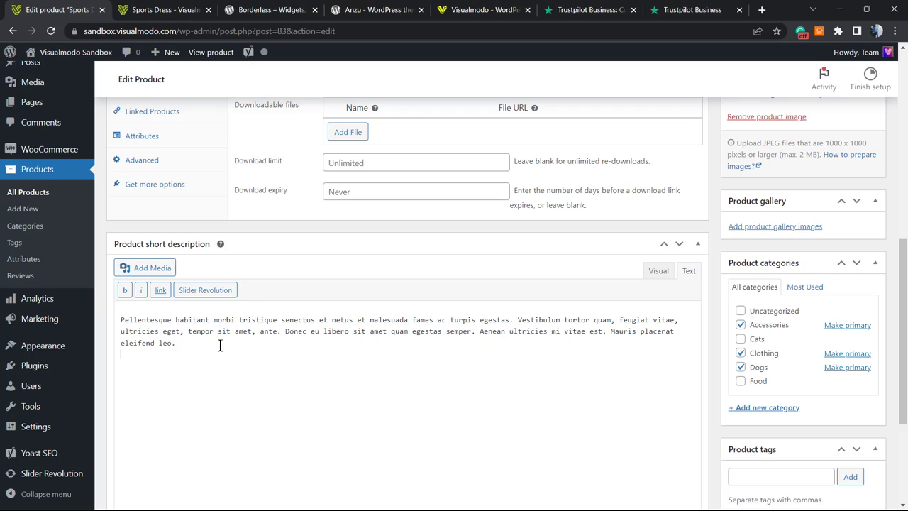
type("<!-- TrustBox script --> <script type=\"text/javascript\" src=\"//widget.trustpilot.com/bootstrap/v5/tp.widget.bootstrap.min.js\" async></script> <!-- End TrustBox script -->")
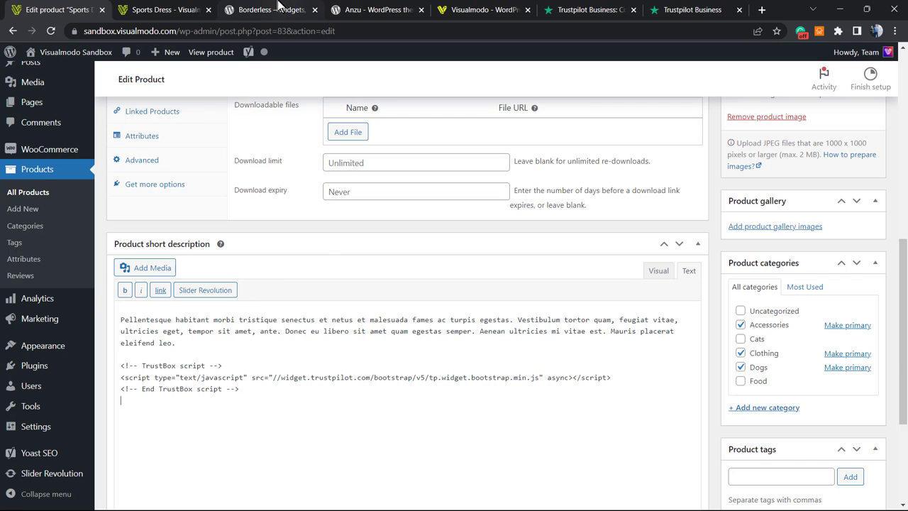
Step: Copy the Micro Review Count widget code and paste it below the TrustBox script
left_click(572, 9)
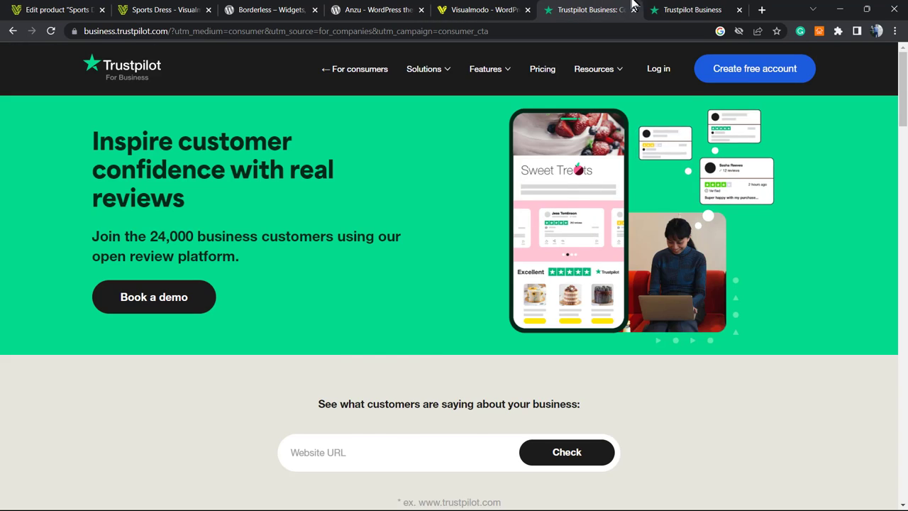
left_click(671, 9)
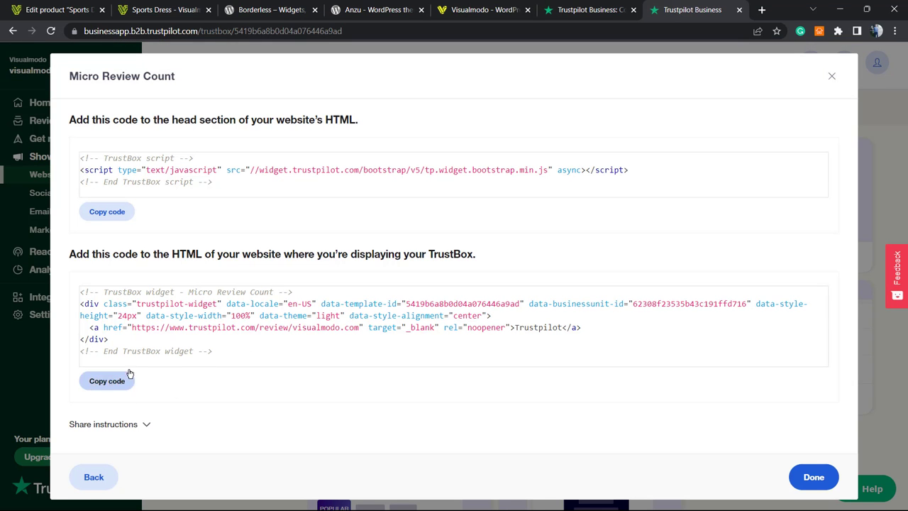
left_click(100, 380)
left_click(163, 7)
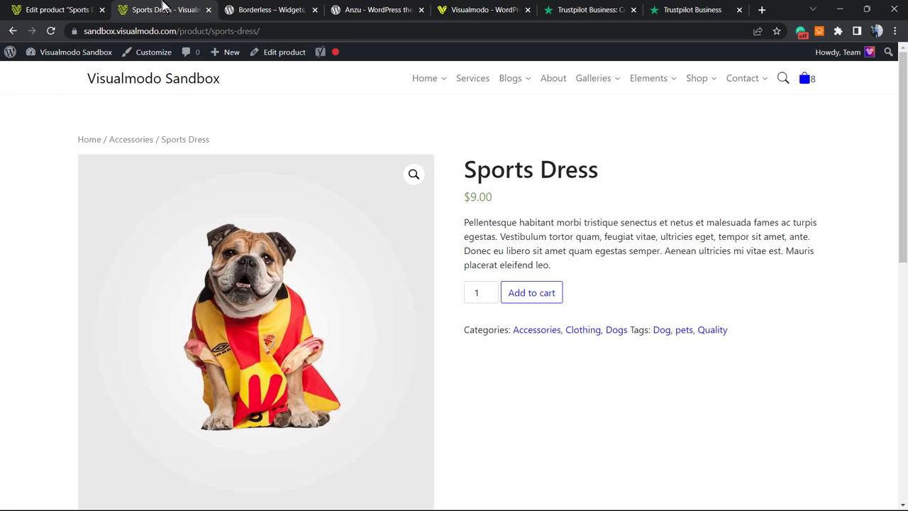
left_click(96, 9)
left_click(150, 411)
key("ctrl+v")
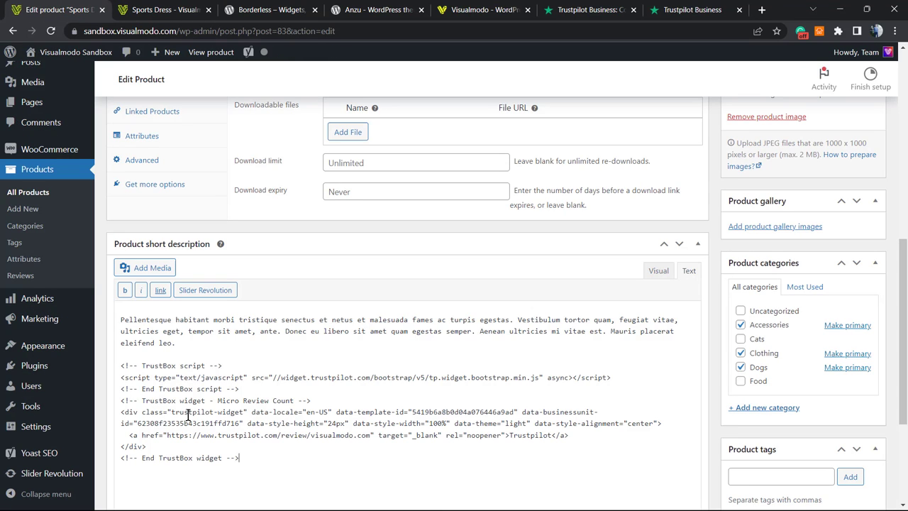
mouse_move(260, 471)
left_mouse_down()
mouse_move(113, 365)
mouse_move(271, 460)
left_mouse_up()
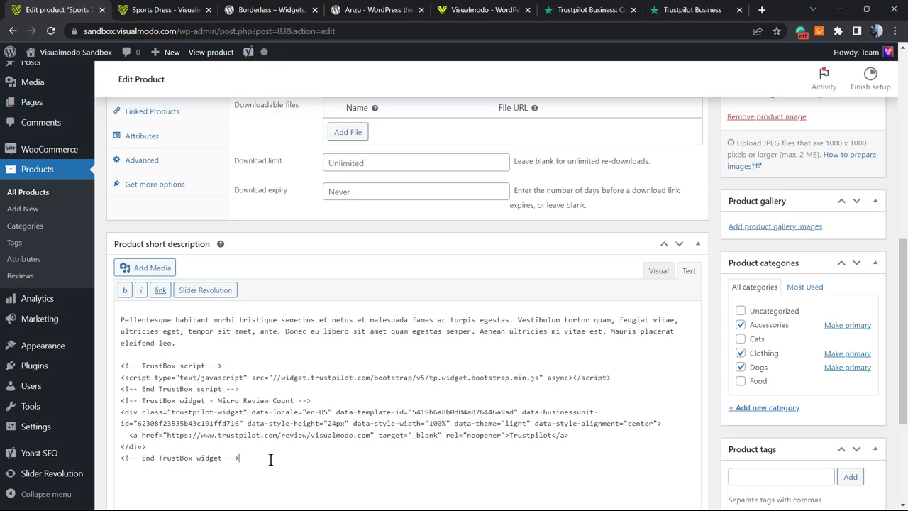
Step: Switch the short description back to Visual and Update the Sports Dress product
left_click(658, 271)
scroll(658, 271, "up", 6)
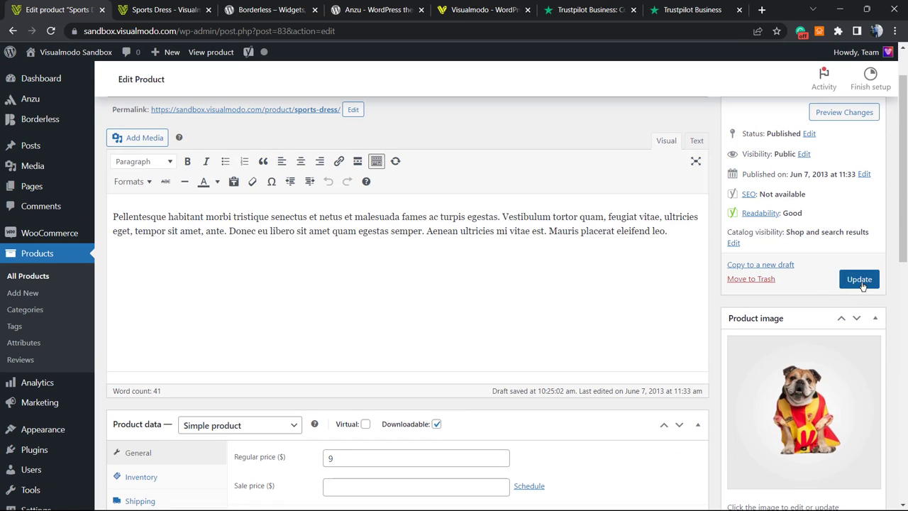
left_click(859, 279)
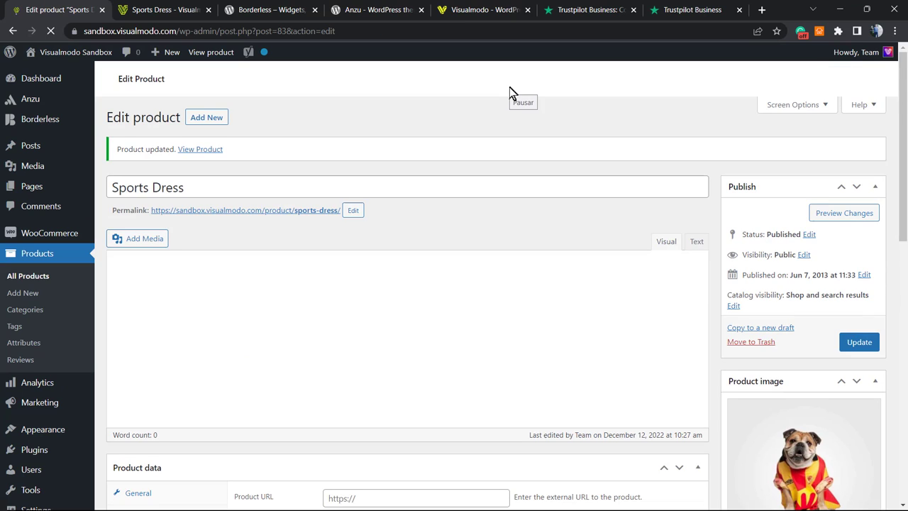
Step: Check the live Sports Dress page for the 'See our 51 reviews on Trustpilot' widget line
key("ctrl+Tab")
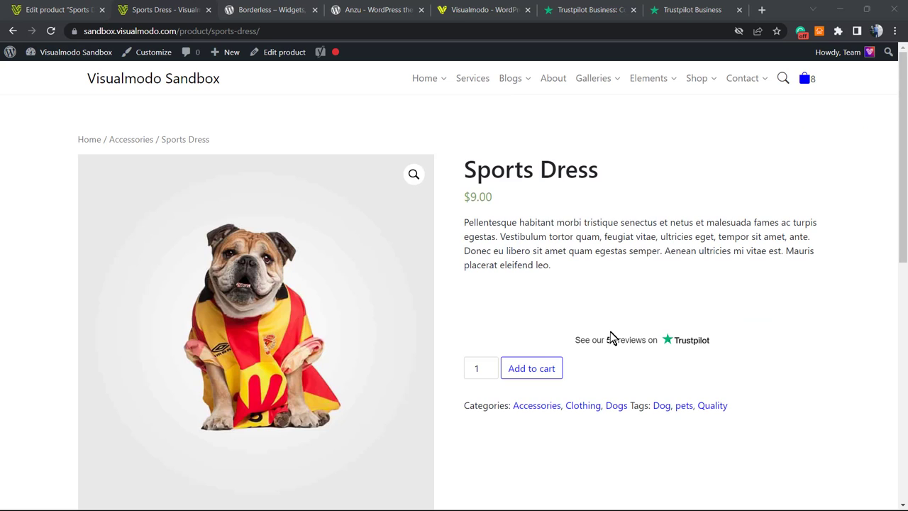
left_click_drag(604, 312, 538, 239)
left_click(575, 312)
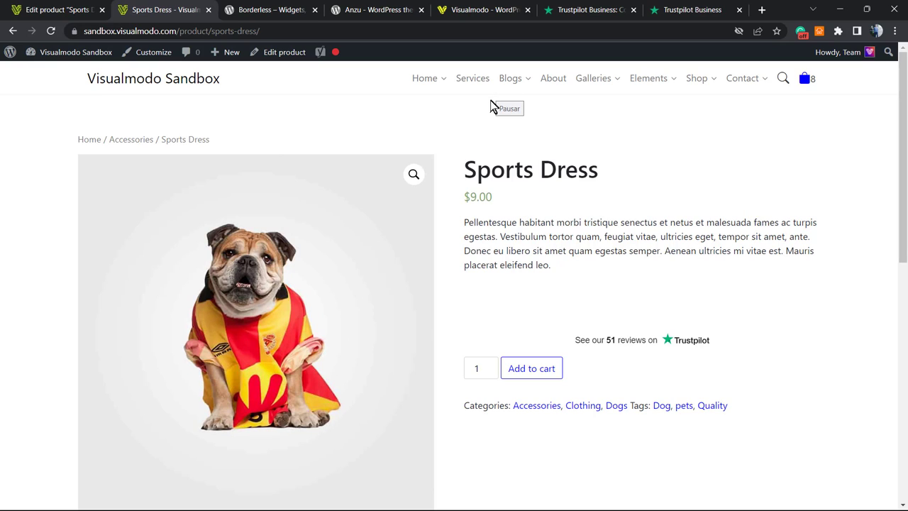
left_click_drag(755, 346, 578, 338)
left_click(468, 294)
left_click_drag(479, 281, 514, 288)
left_click_drag(527, 312, 670, 316)
left_click(670, 317)
Step: Return to the Borderless plugin page and briefly select the word Borderless in its title
left_click(263, 8)
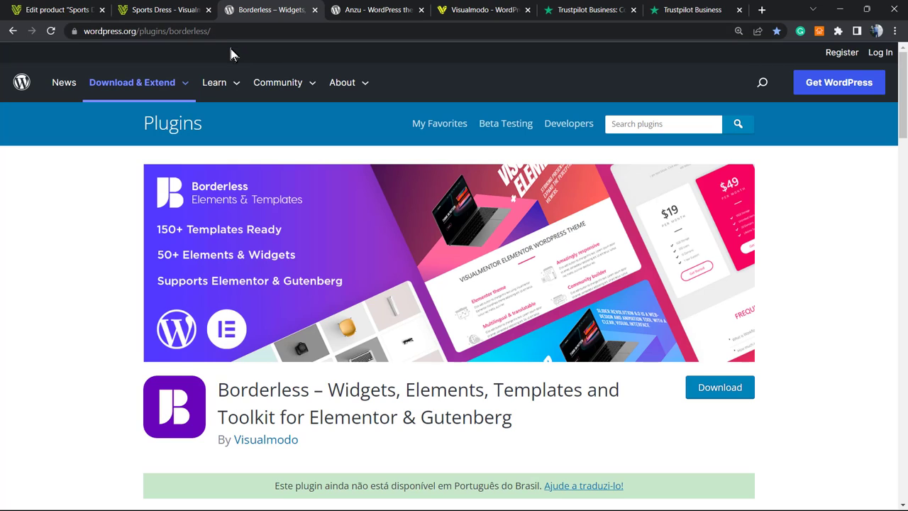
double_click(271, 389)
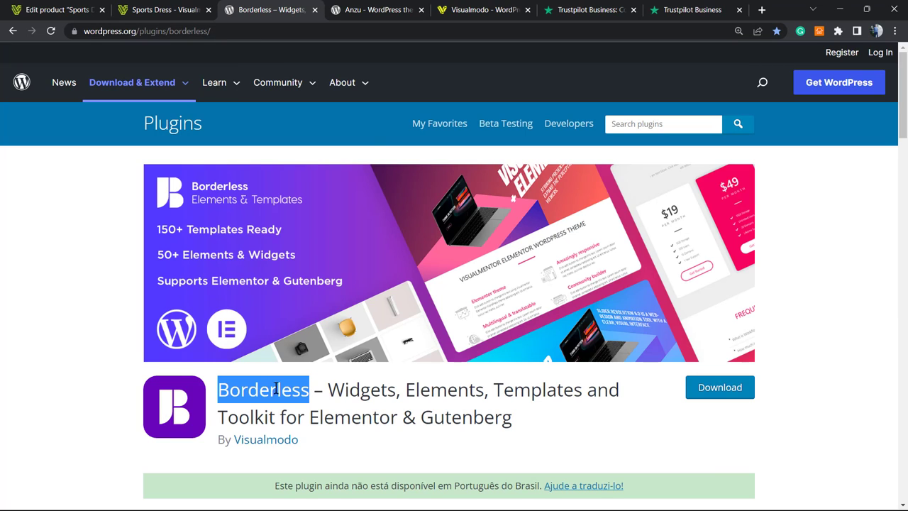
left_click(342, 400)
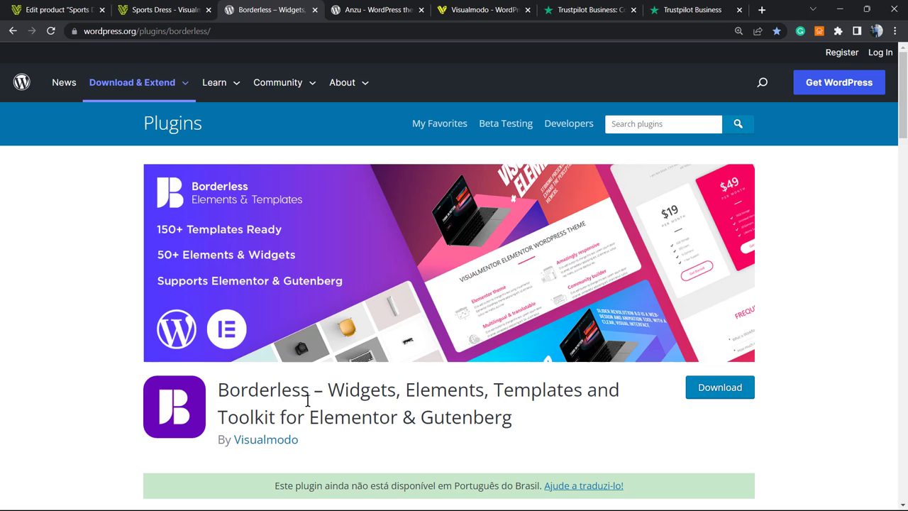
Step: Look over the Anzu theme page and select its title, then go to the Visualmodo homepage
left_click(394, 7)
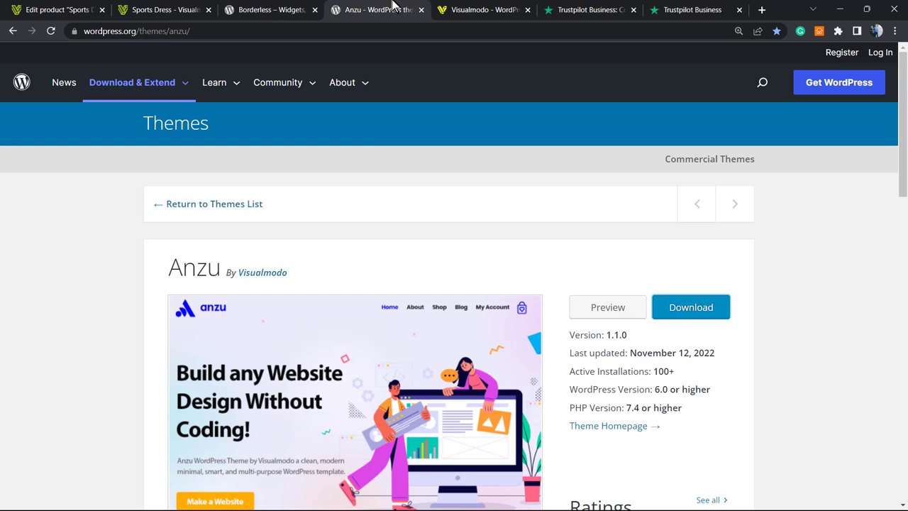
scroll(533, 301, "down", 1)
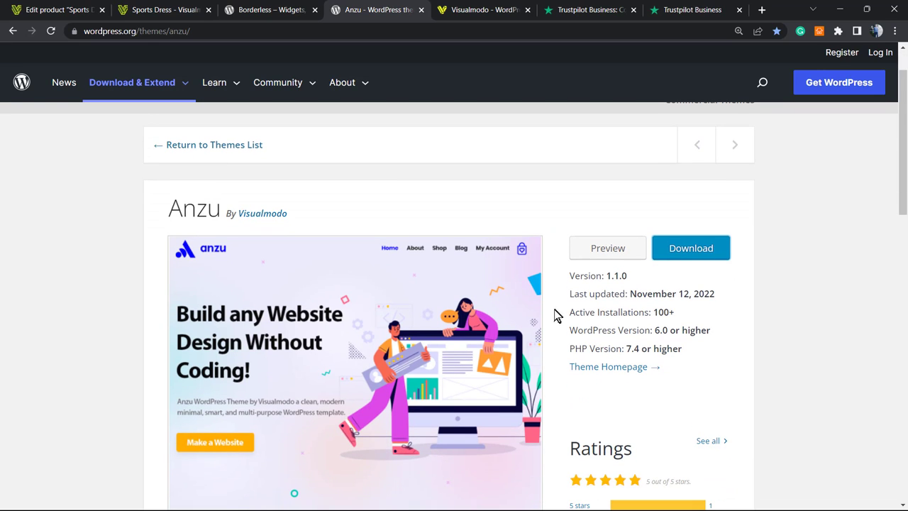
scroll(544, 323, "up", 1)
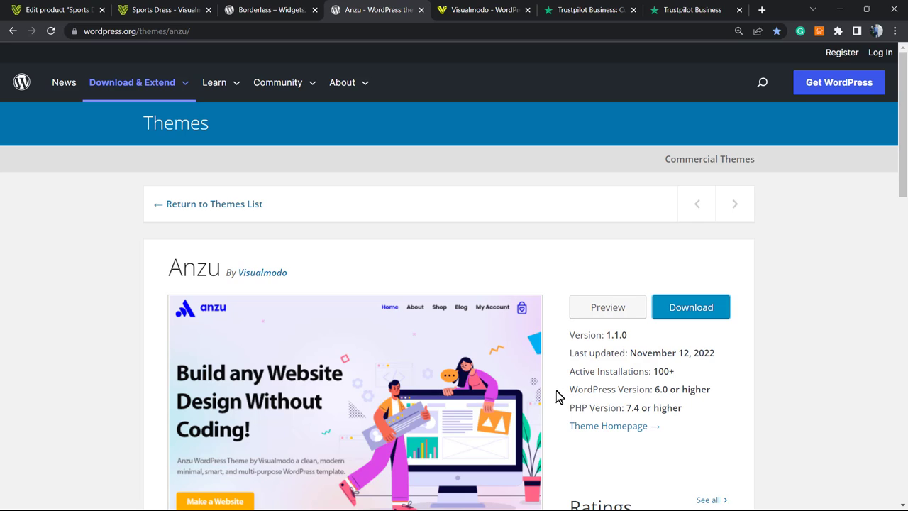
double_click(199, 267)
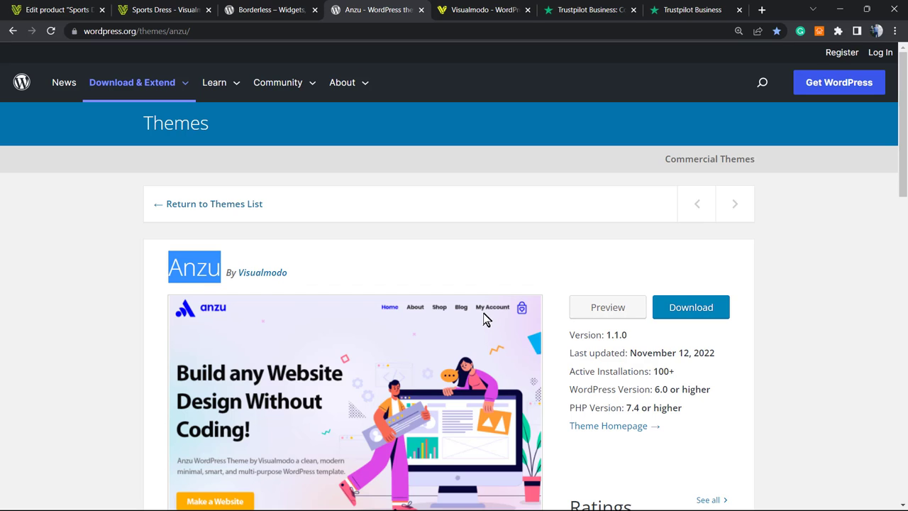
left_click(486, 6)
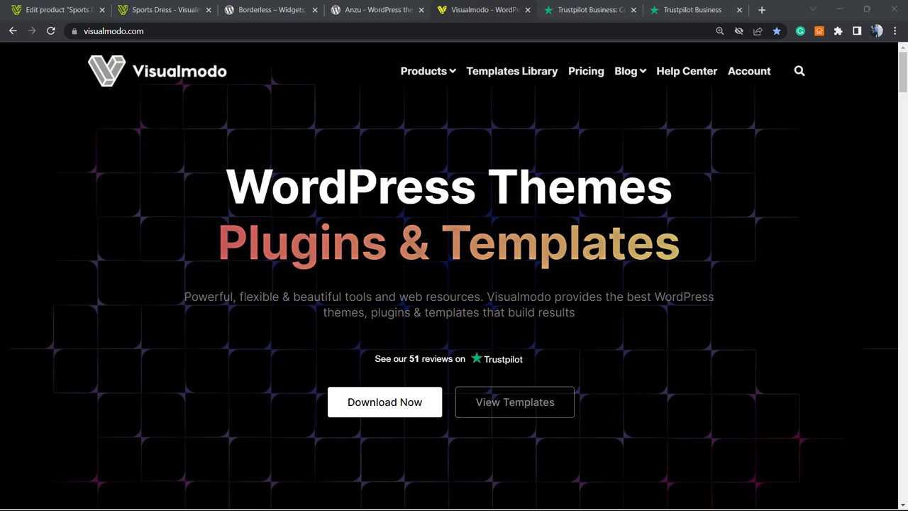
Step: Browse the Starter Templates Library through templates like Bakery, Herbal, Lawyer, Car and Manicure 2
left_click(496, 74)
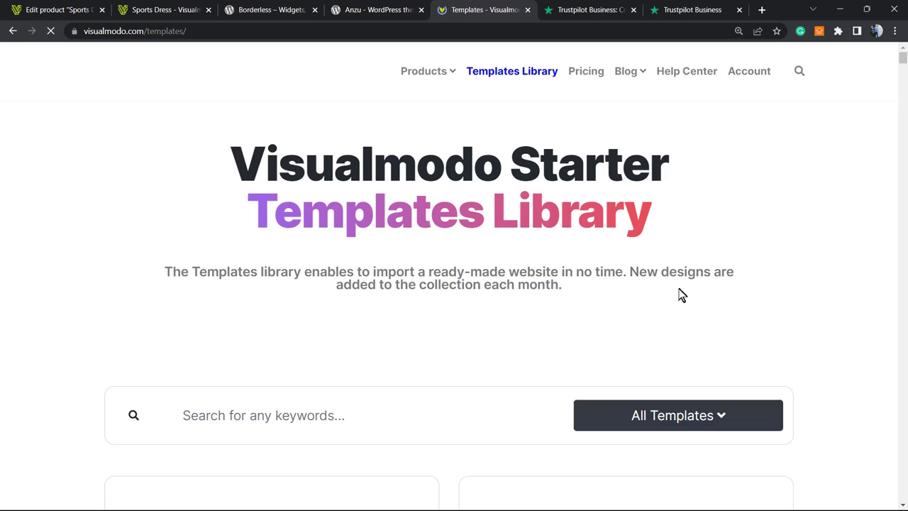
scroll(553, 314, "down", 8)
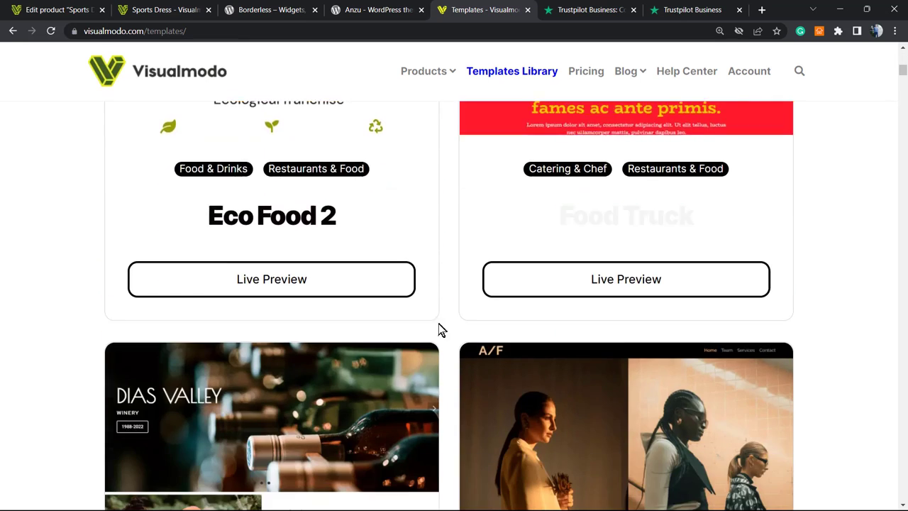
scroll(438, 328, "down", 10)
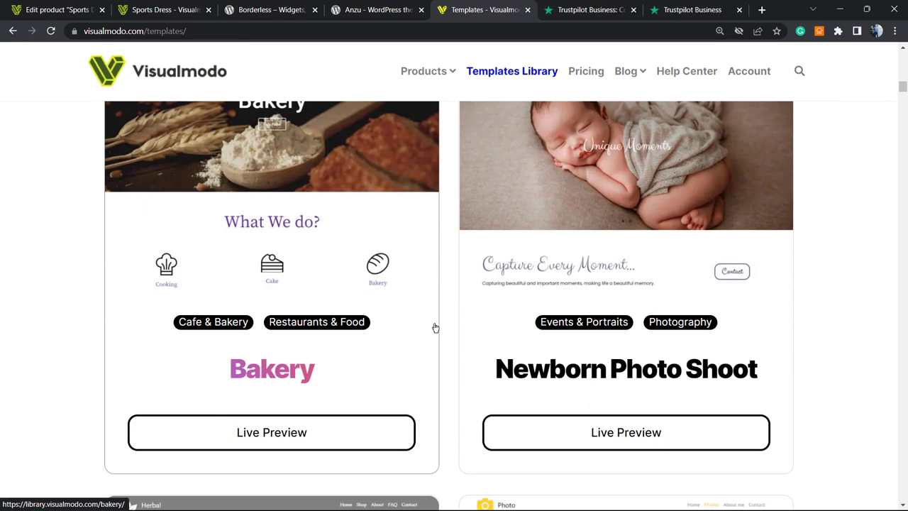
scroll(435, 327, "down", 8)
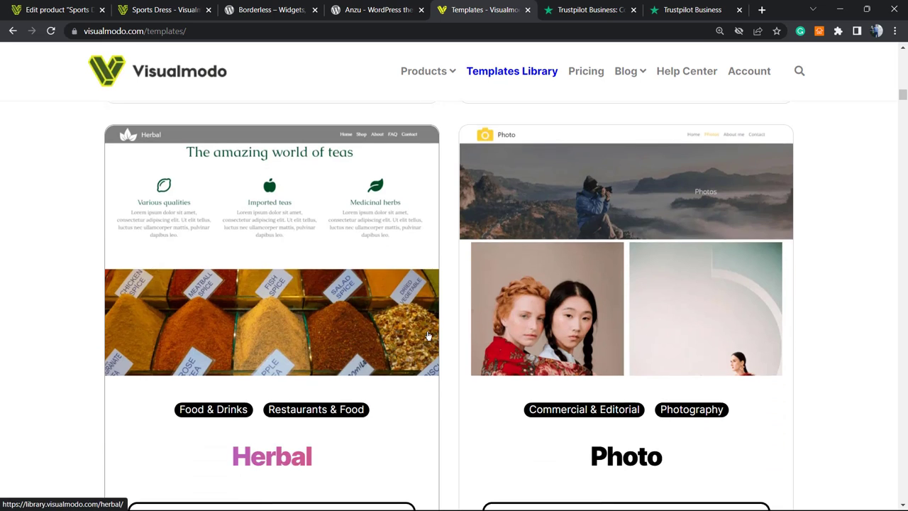
scroll(434, 329, "down", 3)
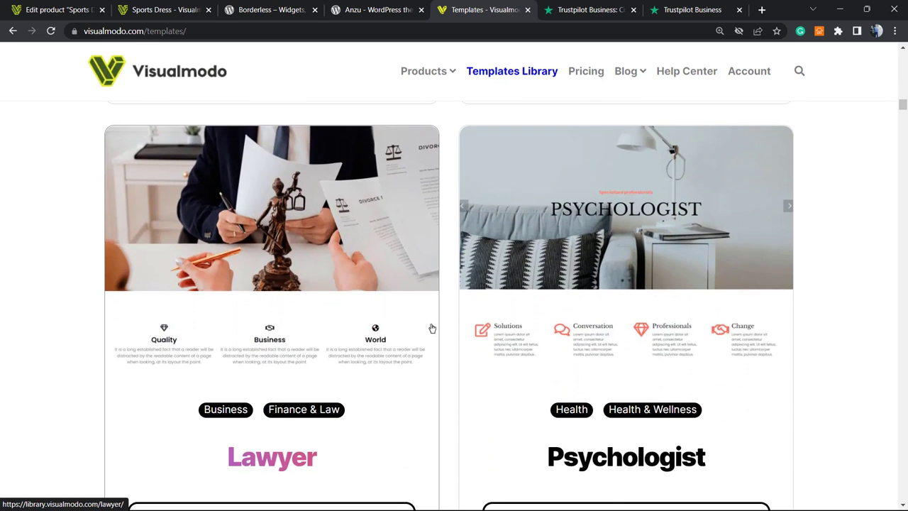
scroll(432, 327, "down", 8)
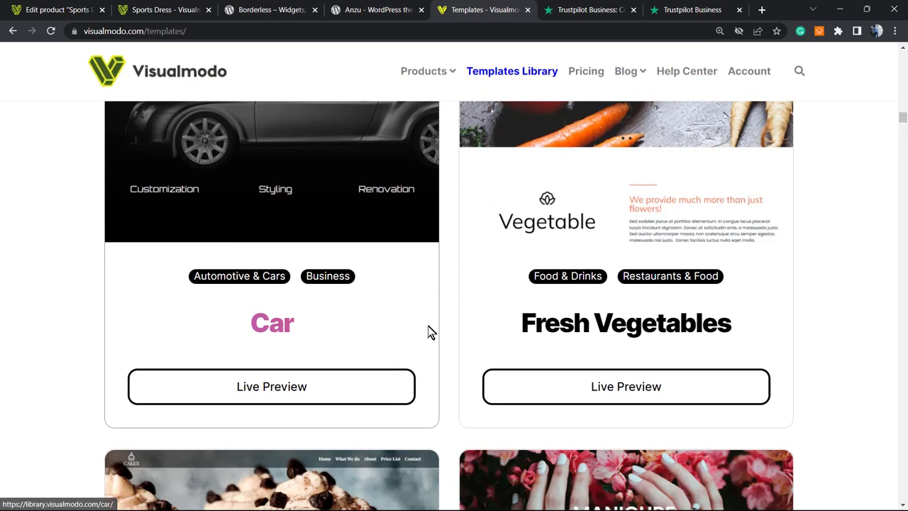
scroll(427, 327, "down", 4)
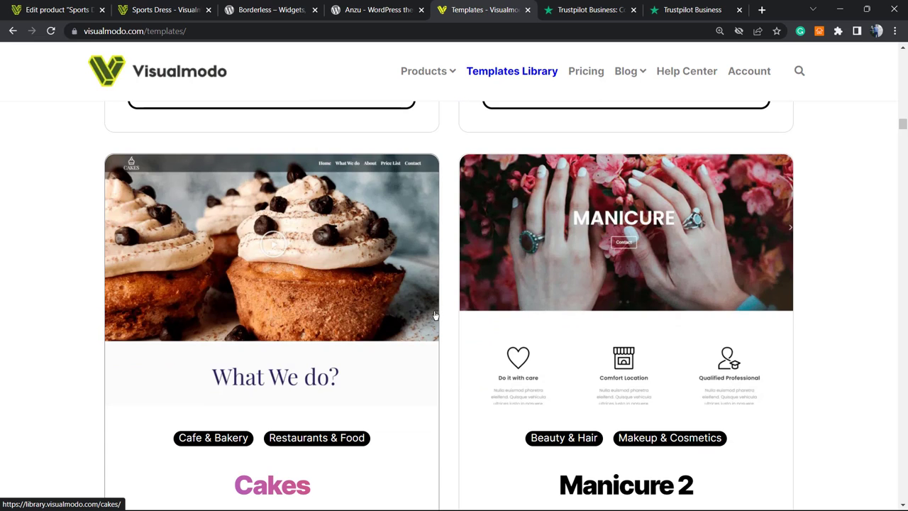